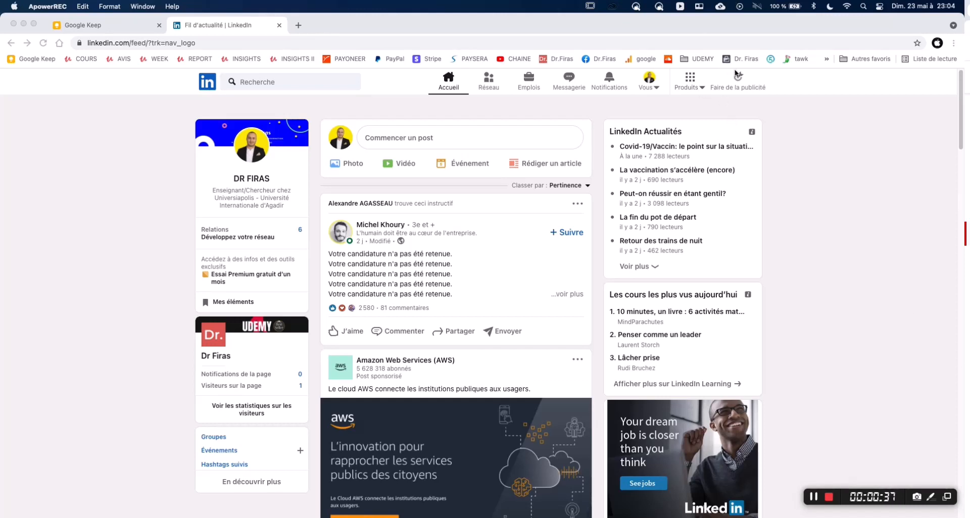
# - Open the form for publishing a job offer from the LinkedIn products list
pyautogui.click(788, 105)
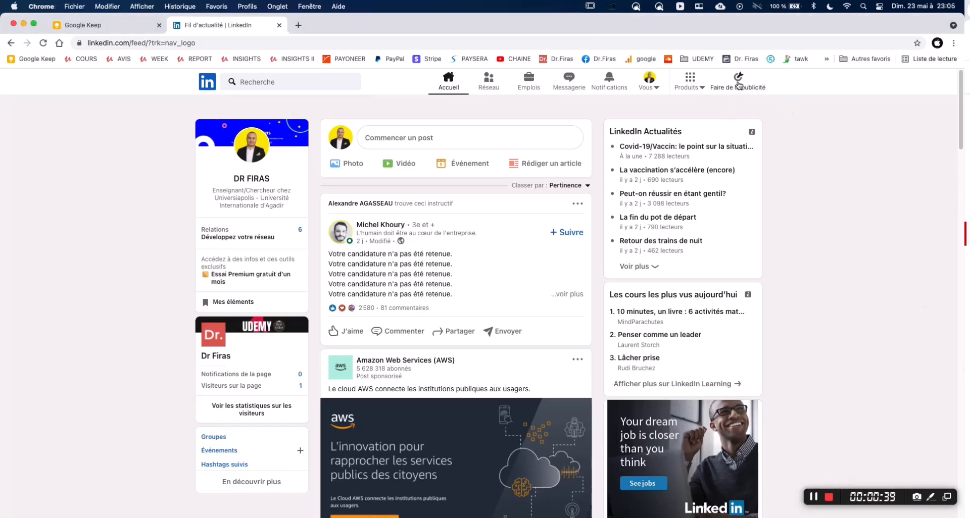
pyautogui.click(688, 82)
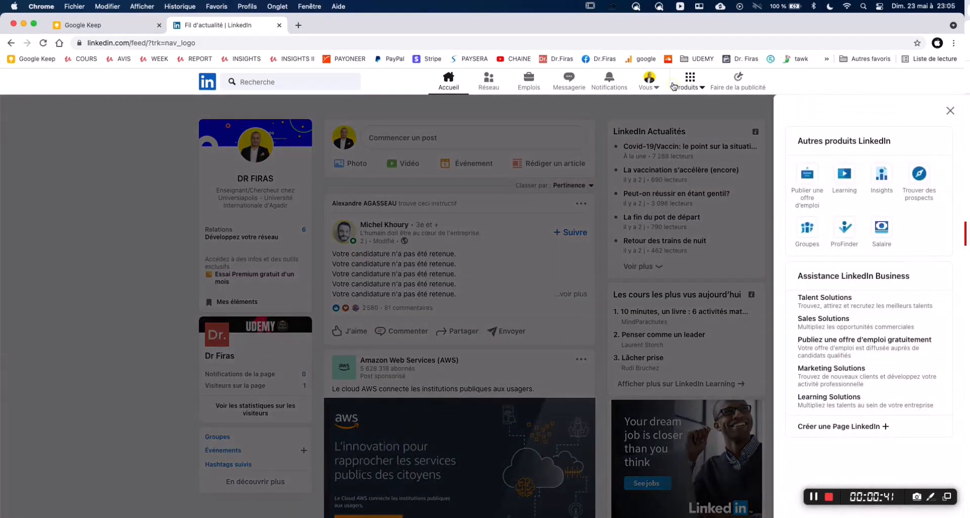
pyautogui.click(806, 176)
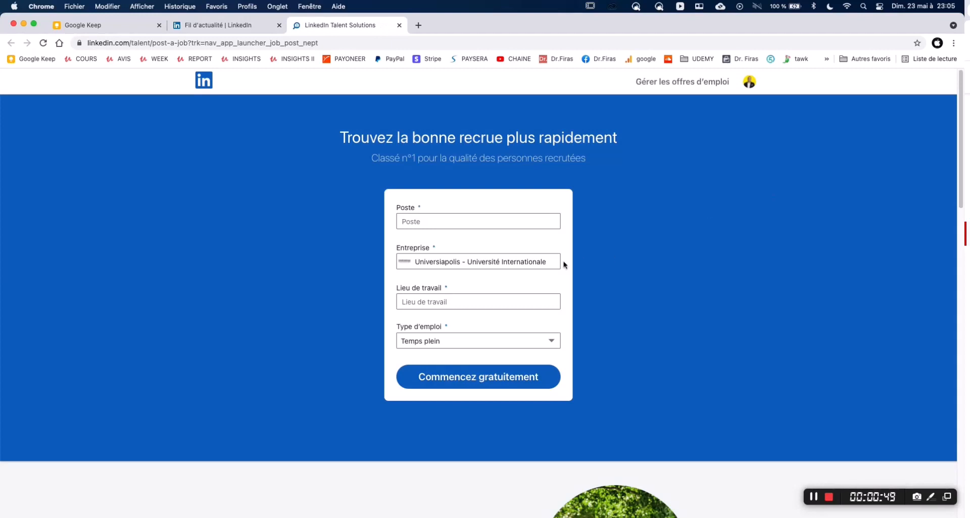
# - Set the job title to the suggested Responsable de projet
pyautogui.click(421, 221)
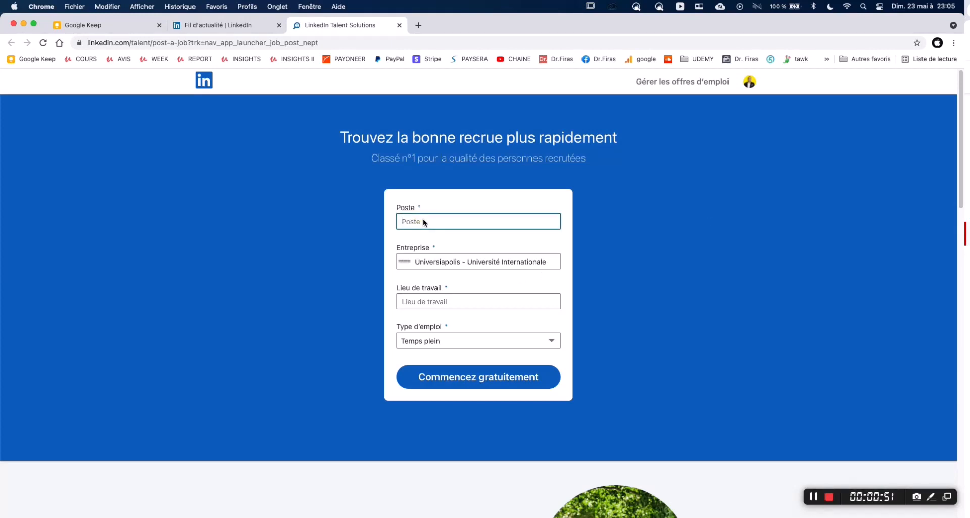
pyautogui.write('de')
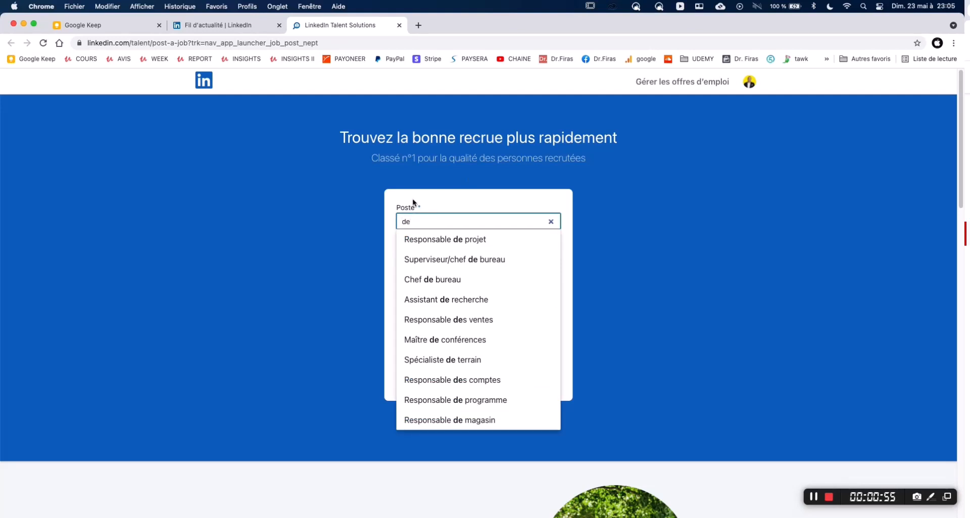
pyautogui.click(429, 233)
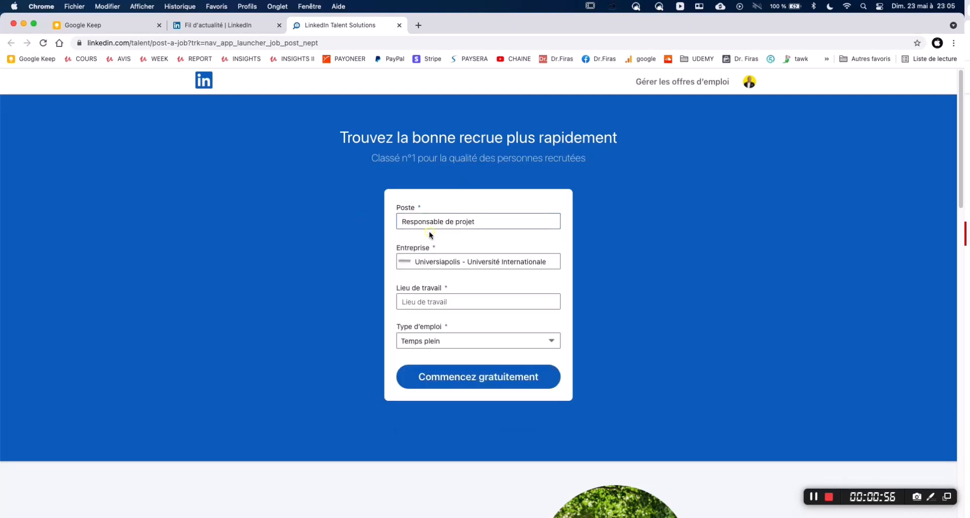
# - Clear the prefilled company and try searching for another one with "dr"
pyautogui.click(447, 260)
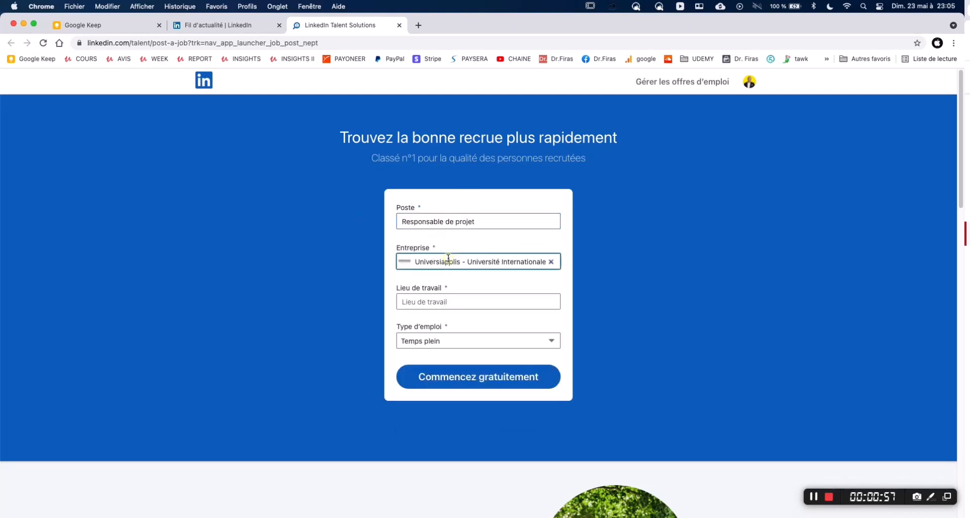
pyautogui.click(551, 261)
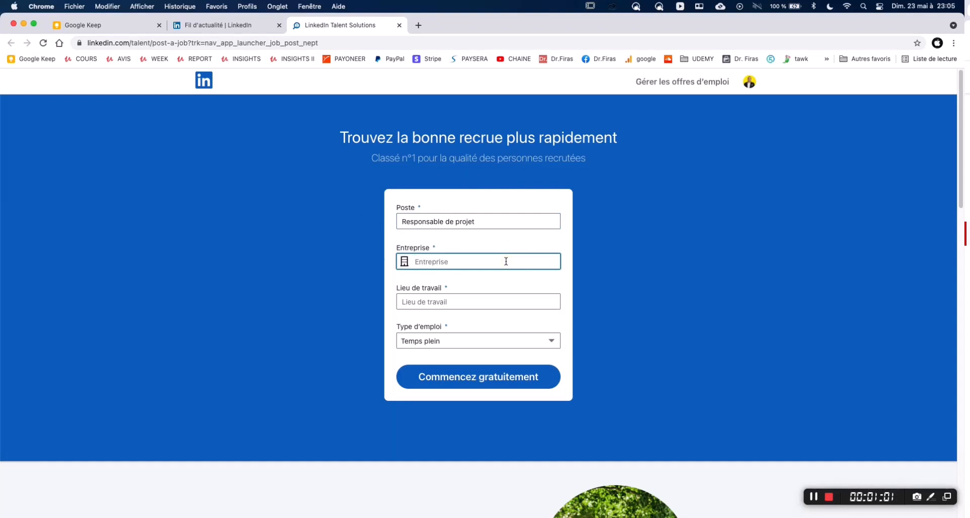
pyautogui.write('dr')
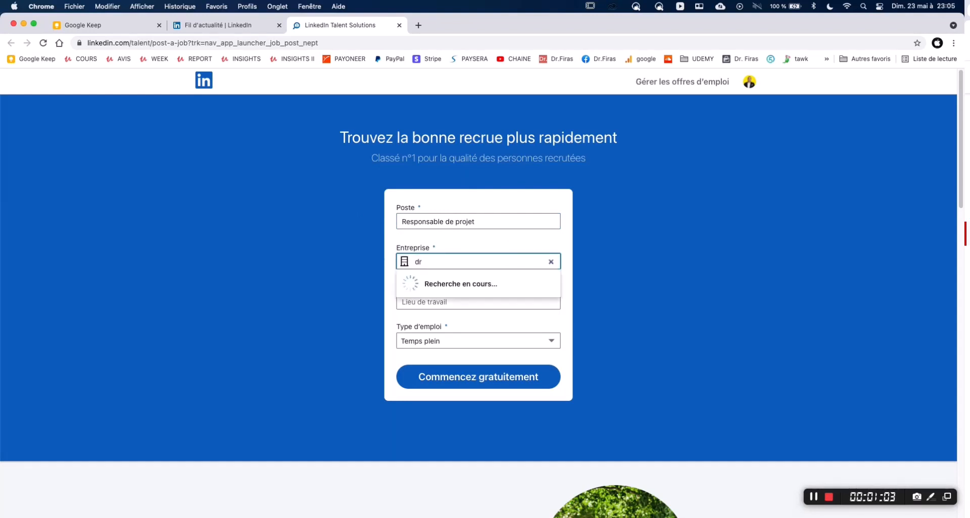
pyautogui.press('BackSpace')
pyautogui.press('BackSpace')
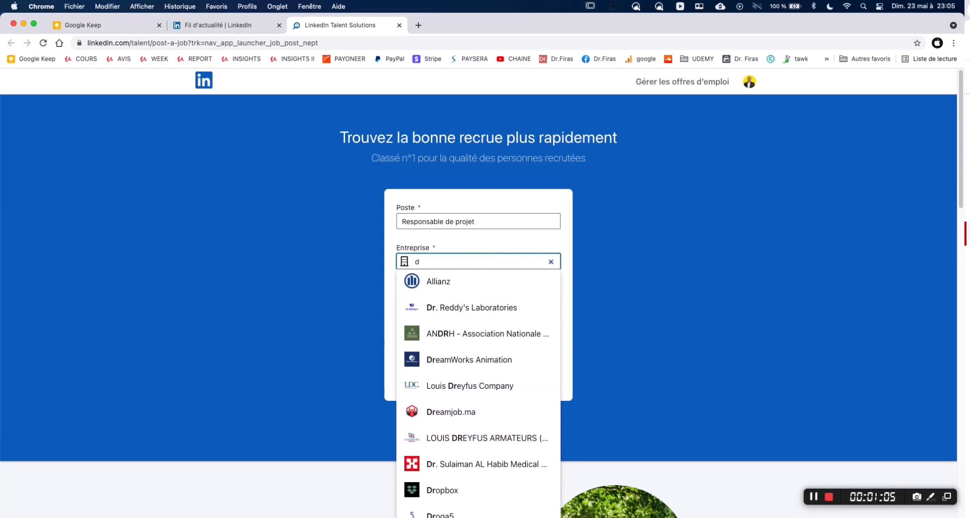
# - Search the company suggestions for "universiapoli" and retry as "universia poli"
pyautogui.write('universia')
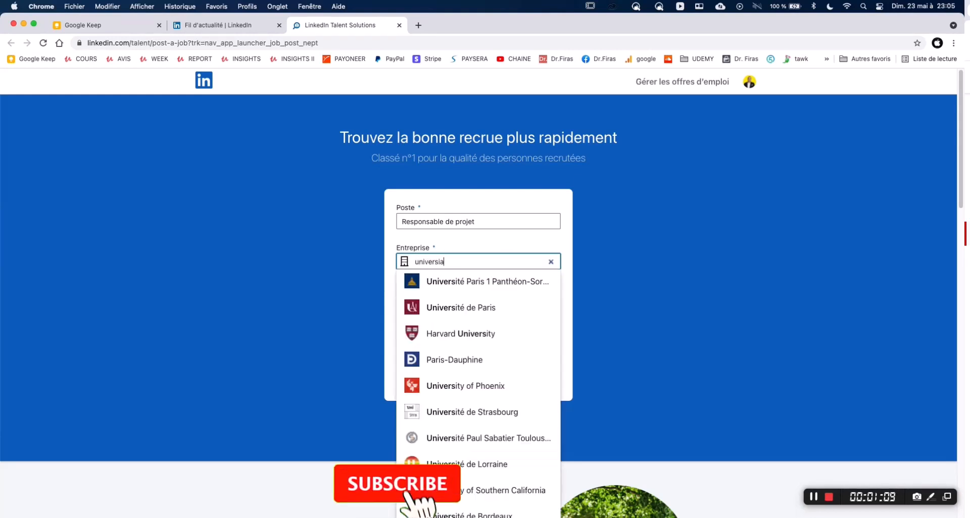
pyautogui.write('p')
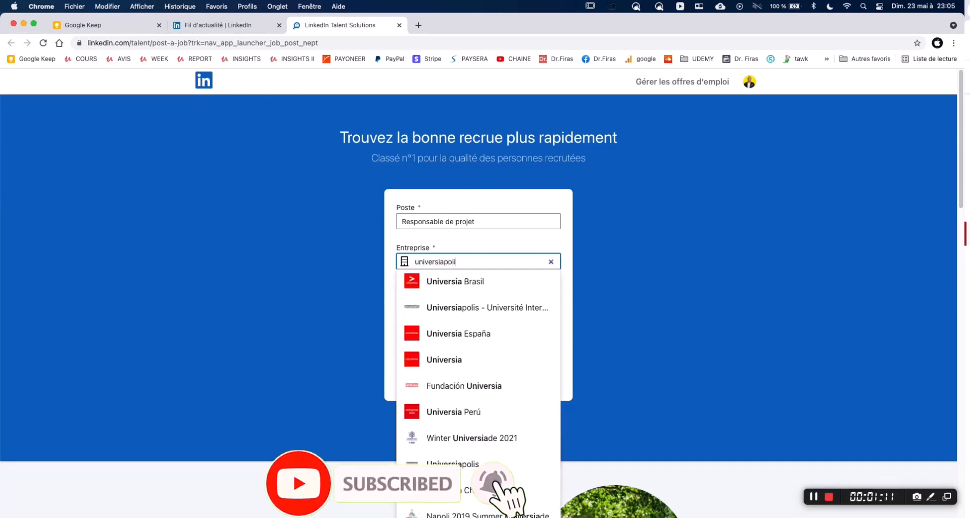
pyautogui.write('ol')
pyautogui.press('BackSpace')
pyautogui.press('BackSpace')
pyautogui.press('BackSpace')
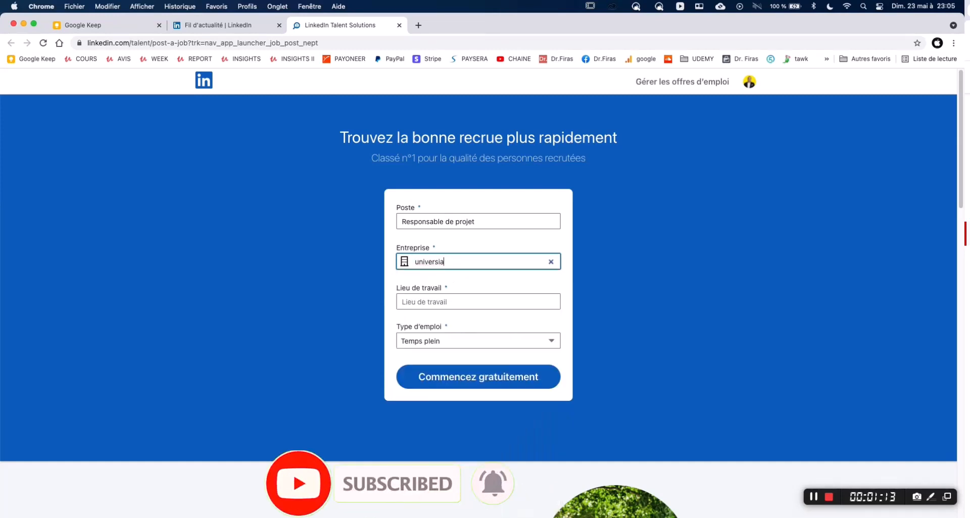
pyautogui.write('poli')
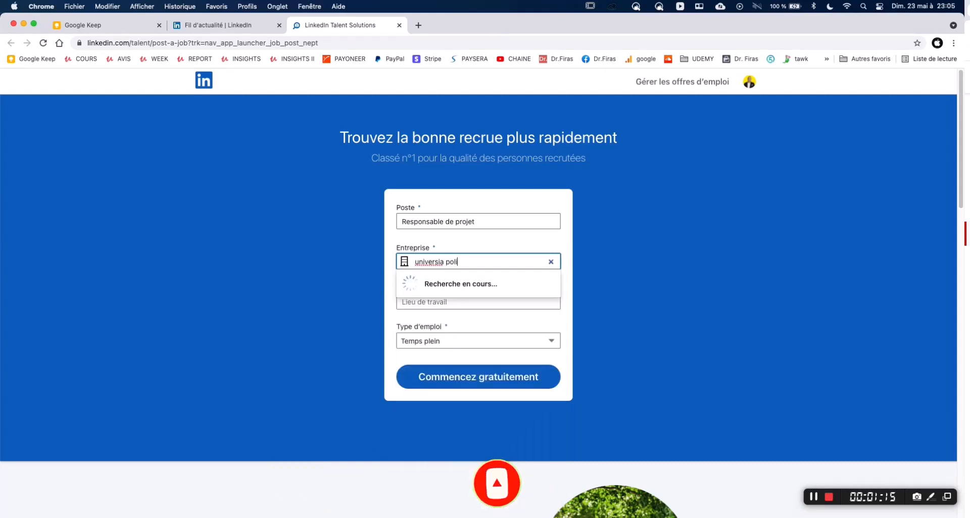
# - Clear the company entry and reload the page to reset the job form
pyautogui.press('BackSpace')
pyautogui.press('BackSpace')
pyautogui.press('BackSpace')
pyautogui.press('BackSpace')
pyautogui.press('BackSpace')
pyautogui.press('BackSpace')
pyautogui.press('BackSpace')
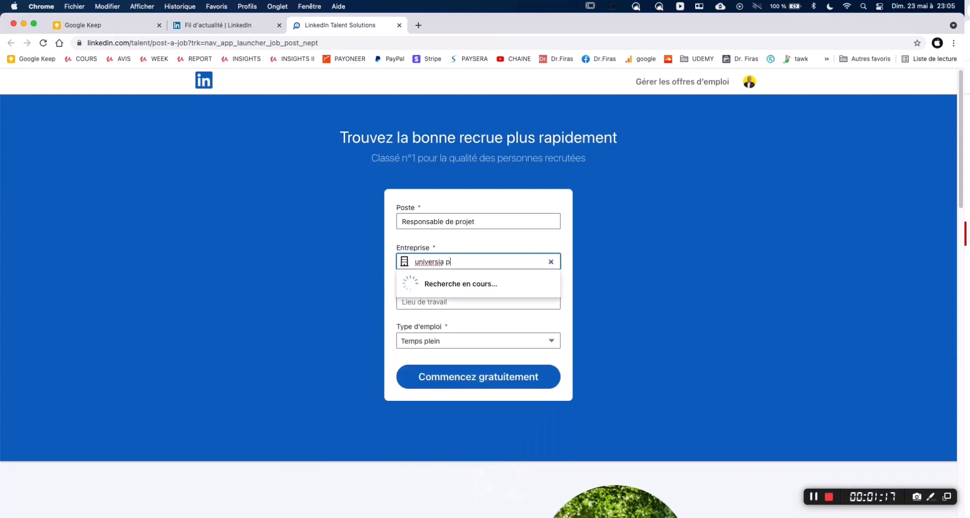
pyautogui.press('BackSpace')
pyautogui.press('BackSpace')
pyautogui.press('BackSpace')
pyautogui.press('BackSpace')
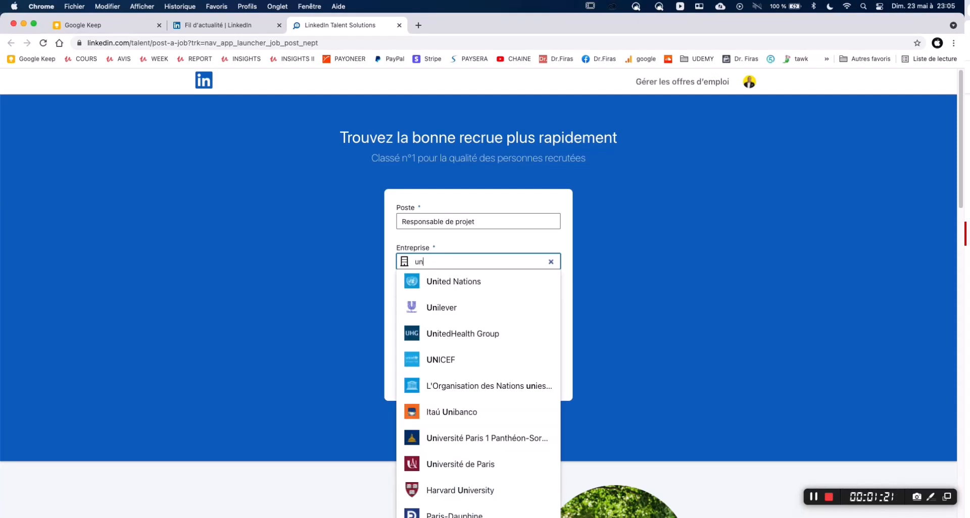
pyautogui.click(551, 262)
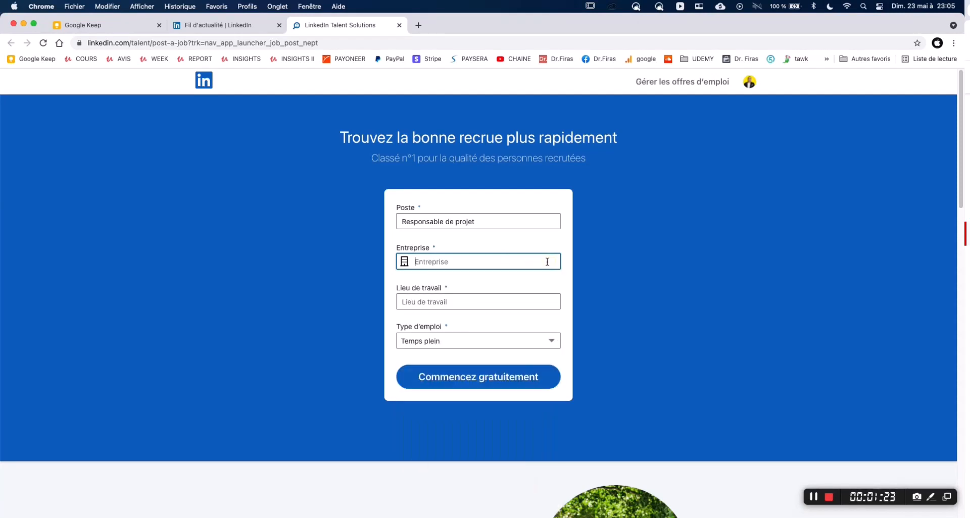
pyautogui.click(43, 43)
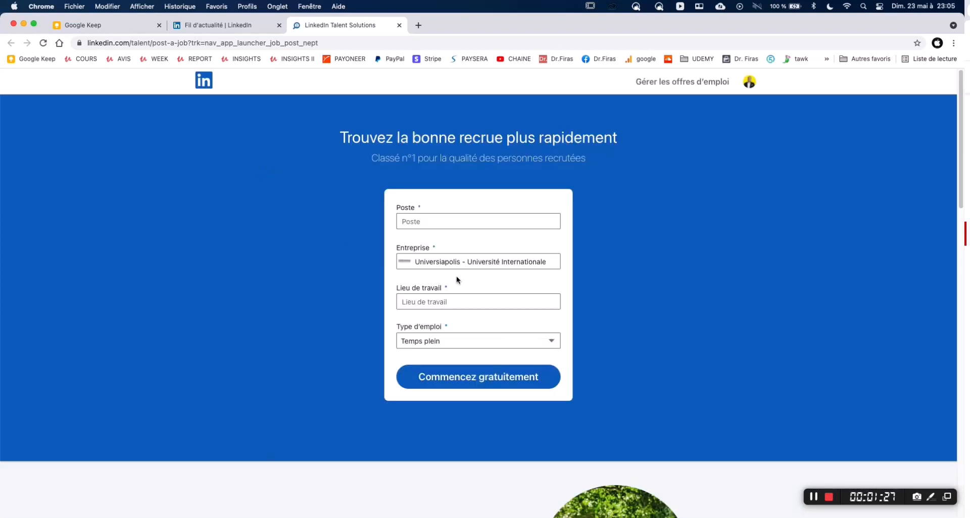
# - Search the job titles for "chef de projet" and choose Chef de projet senior
pyautogui.click(419, 223)
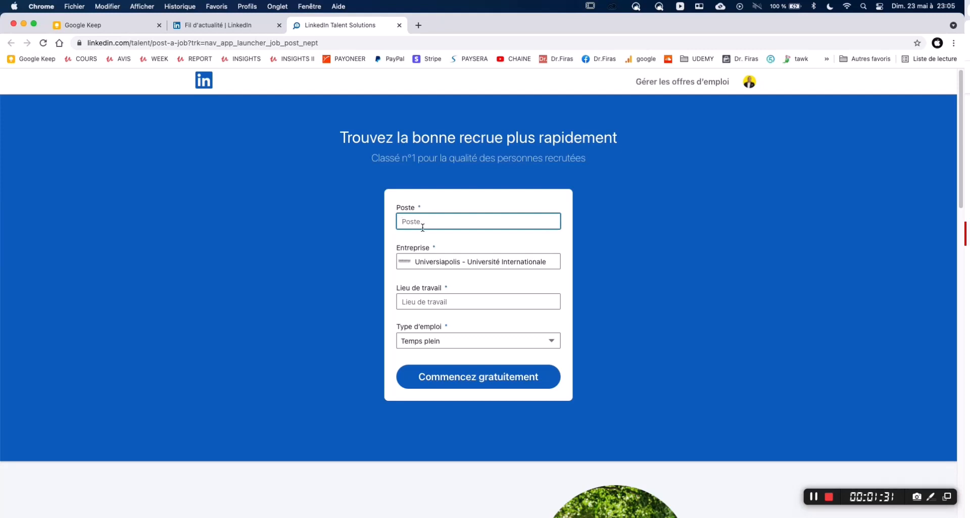
pyautogui.write('chef')
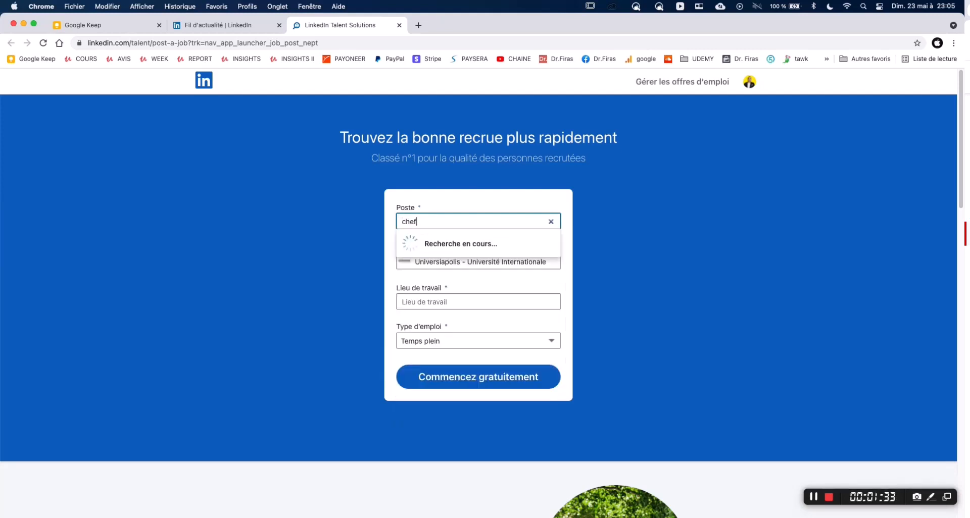
pyautogui.write(' de p')
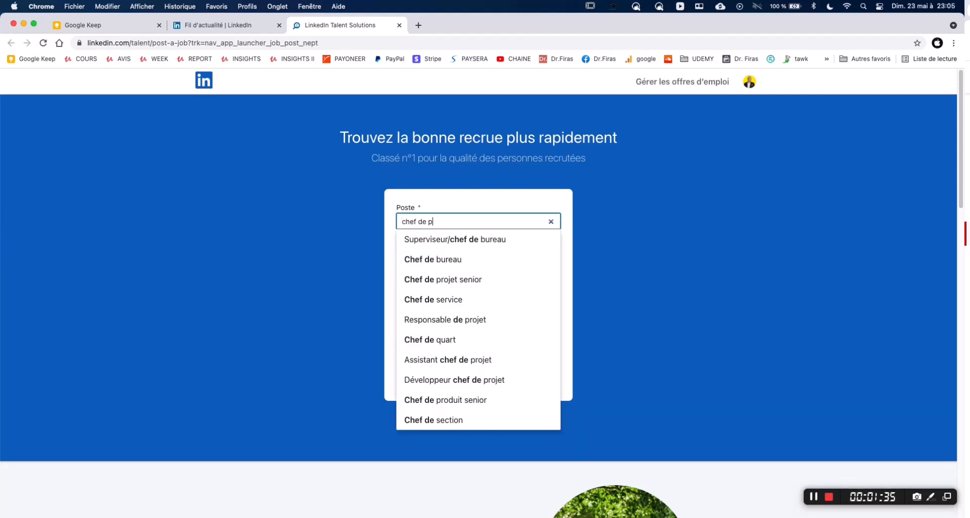
pyautogui.write('rojet')
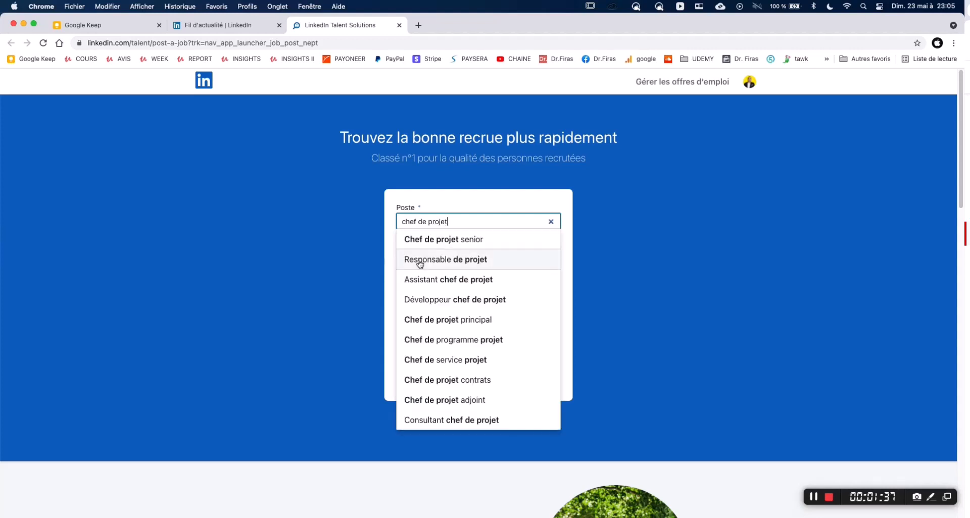
pyautogui.click(429, 239)
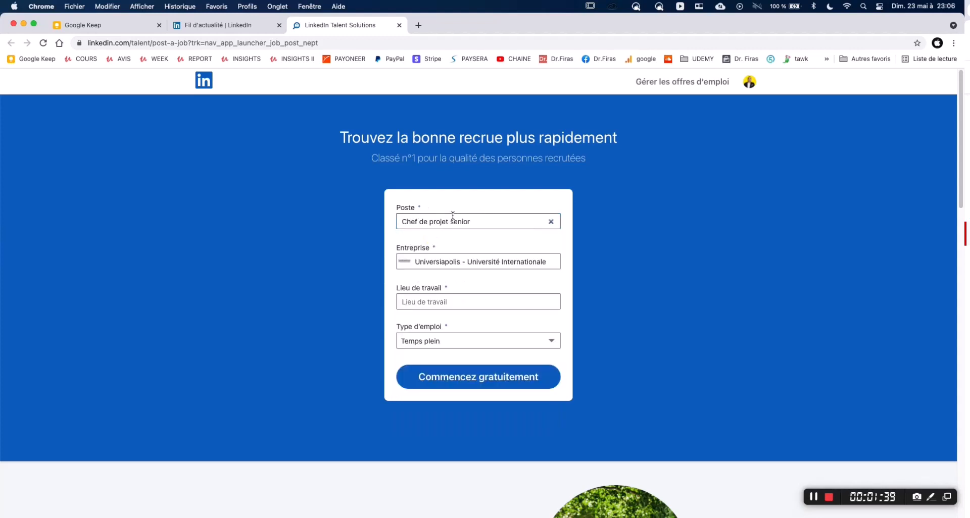
# - Set the work location to Île-de-France, France by searching for "france"
pyautogui.click(443, 301)
pyautogui.write('france')
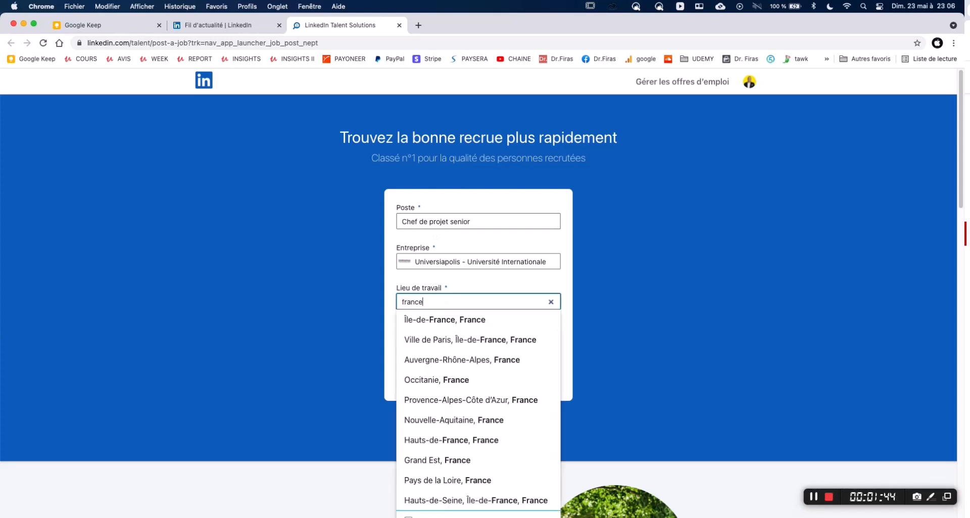
pyautogui.click(444, 319)
# - Set the employment type to Temps partiel and start the free job posting
pyautogui.click(457, 343)
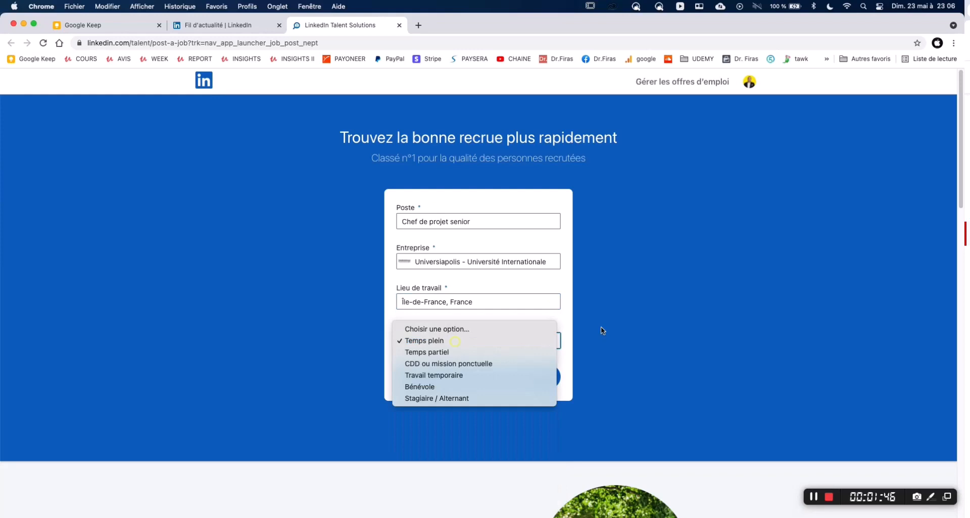
pyautogui.click(457, 350)
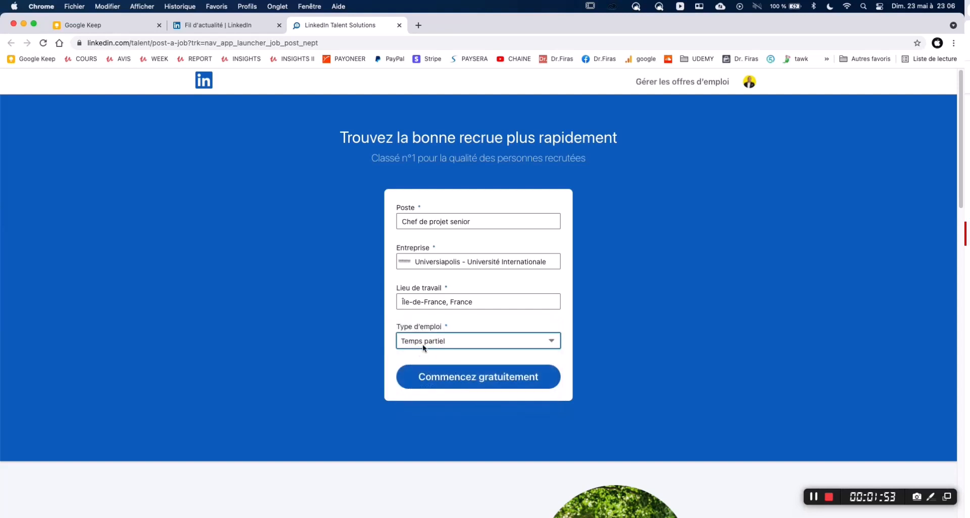
pyautogui.click(459, 380)
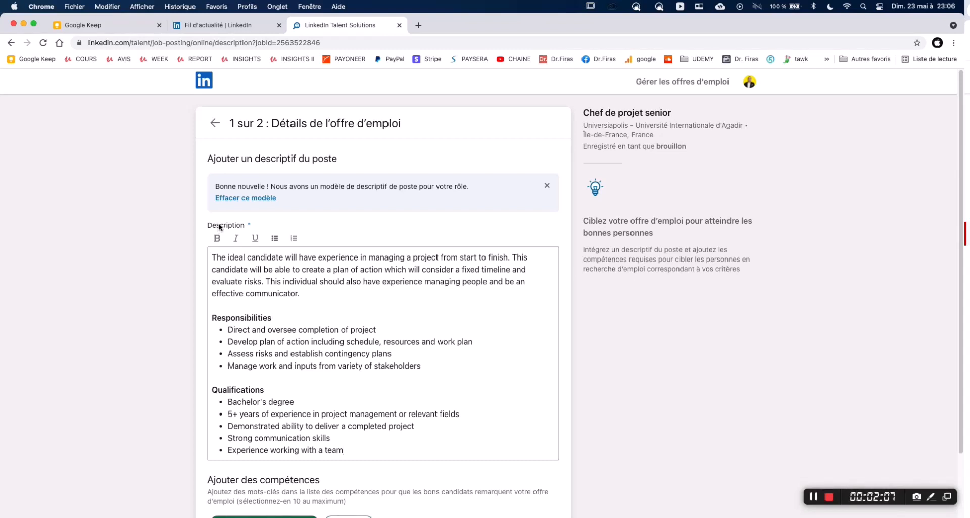
pyautogui.moveTo(222, 159); pyautogui.dragTo(337, 163)
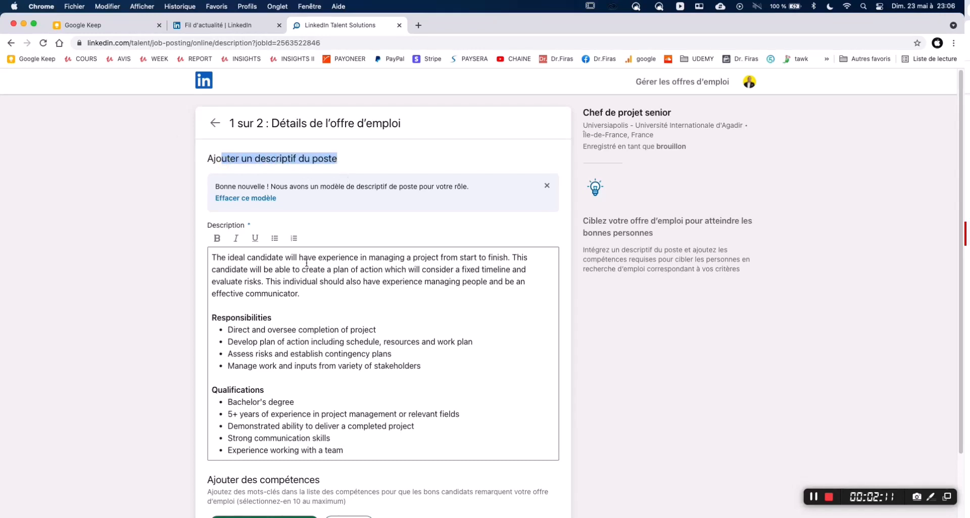
pyautogui.scroll(-3, 305, 262)
pyautogui.moveTo(268, 204); pyautogui.dragTo(399, 383)
pyautogui.click(402, 384)
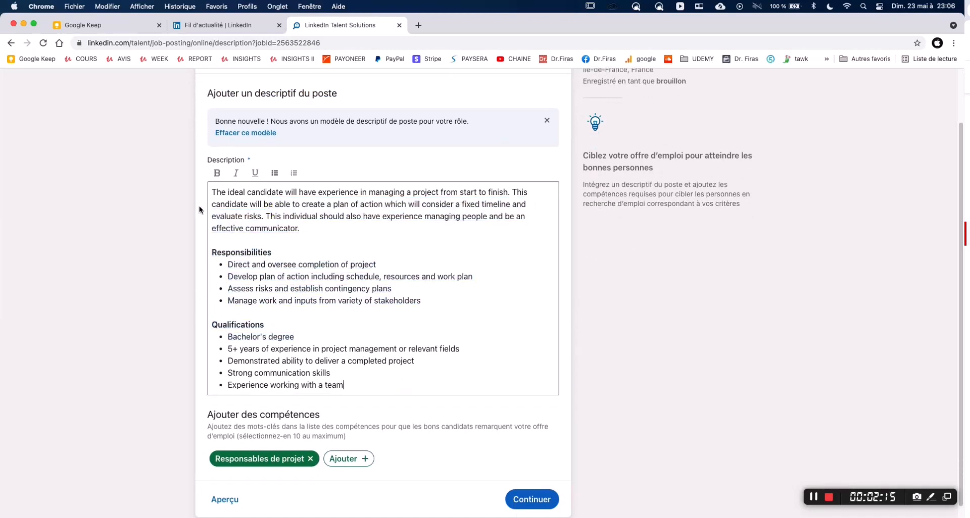
# - Try replacing the description's introductory paragraph with "eddsdsd" and undo the replacement
pyautogui.tripleClick(300, 225)
pyautogui.write('eddsdsd')
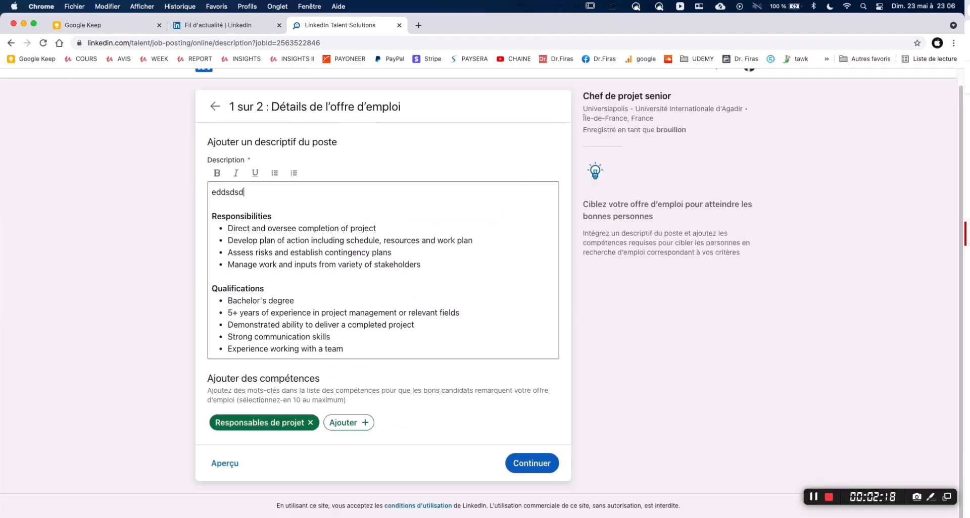
pyautogui.press('super+z')
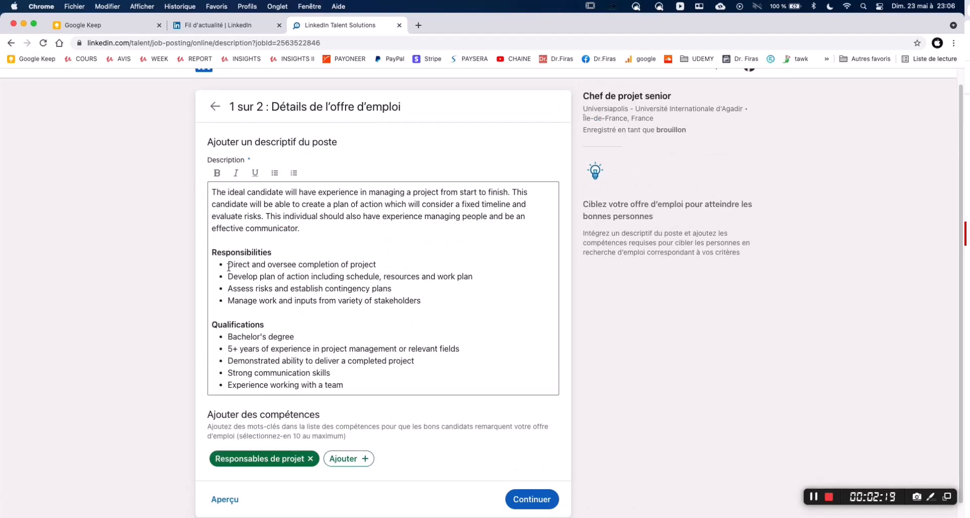
# - Review the job description's introduction, responsibilities and qualifications down to the skills section
pyautogui.moveTo(227, 264); pyautogui.dragTo(413, 307)
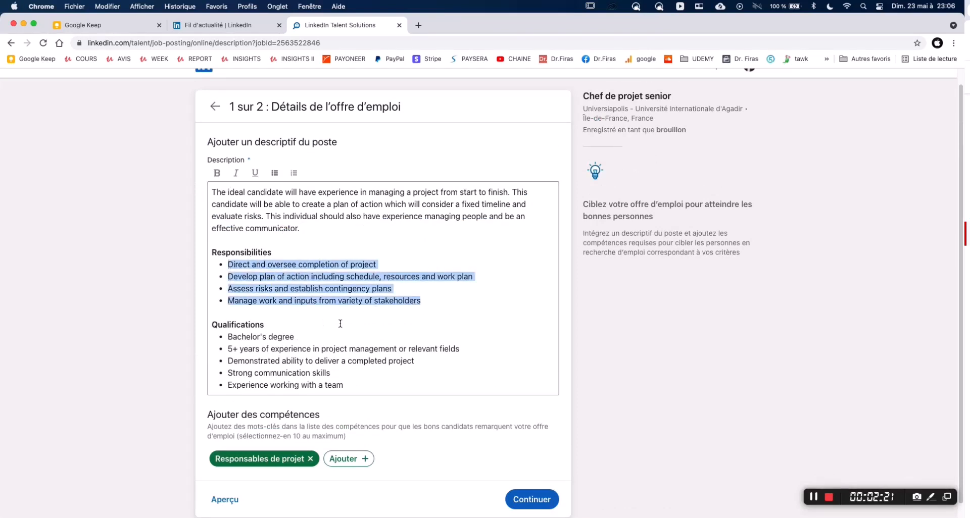
pyautogui.scroll(-2, 396, 325)
pyautogui.click(357, 343)
pyautogui.moveTo(358, 343); pyautogui.dragTo(174, 151)
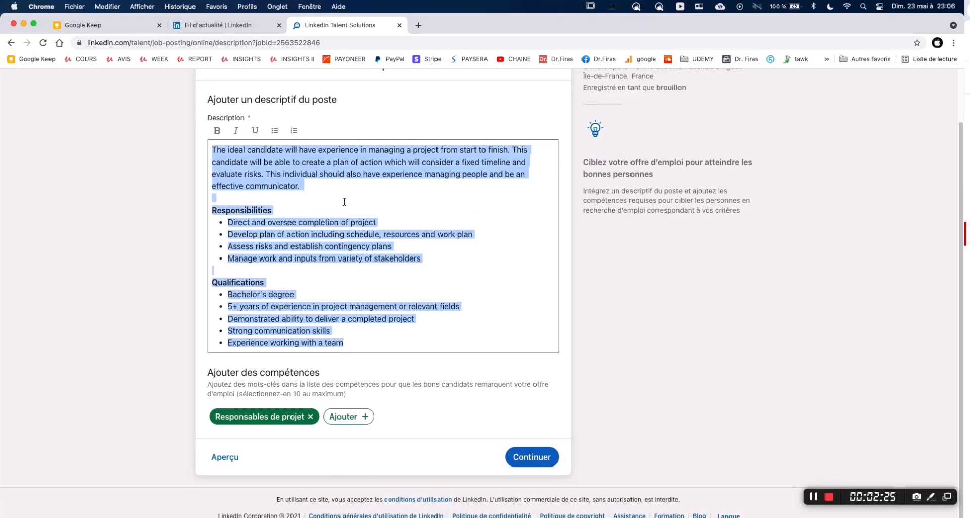
pyautogui.scroll(2, 342, 199)
pyautogui.click(375, 152)
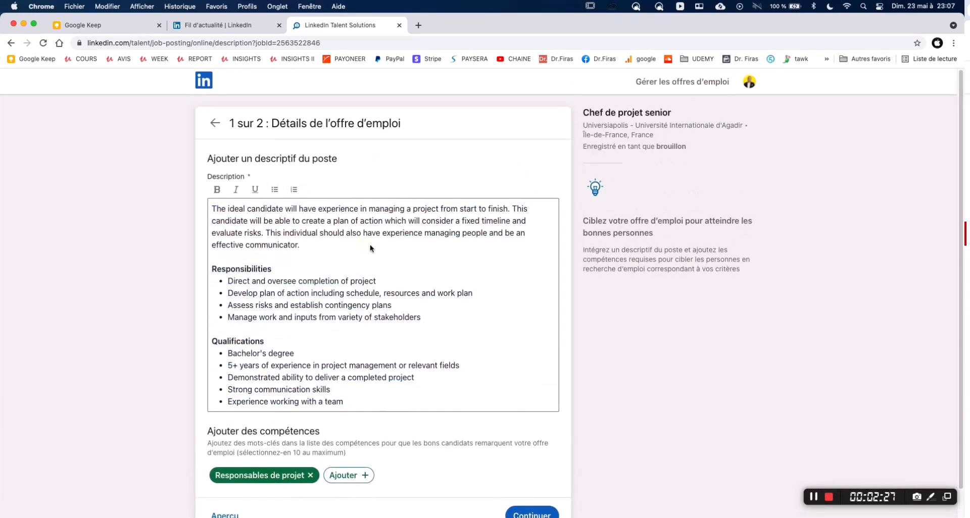
pyautogui.moveTo(432, 399); pyautogui.dragTo(268, 233)
pyautogui.click(369, 271)
pyautogui.scroll(-2, 369, 270)
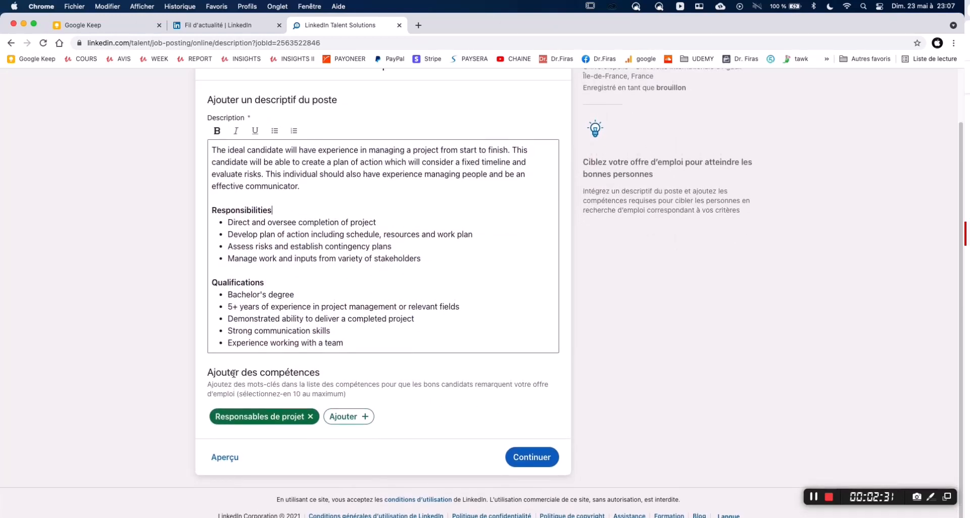
# - Add the skill Développement commercial to the job offer and continue to the application options
pyautogui.moveTo(214, 372); pyautogui.dragTo(304, 373)
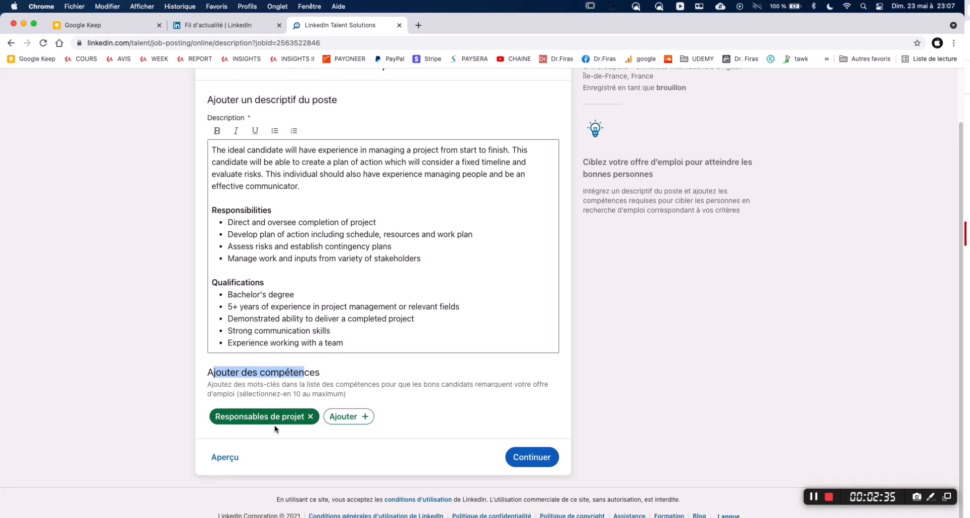
pyautogui.click(349, 418)
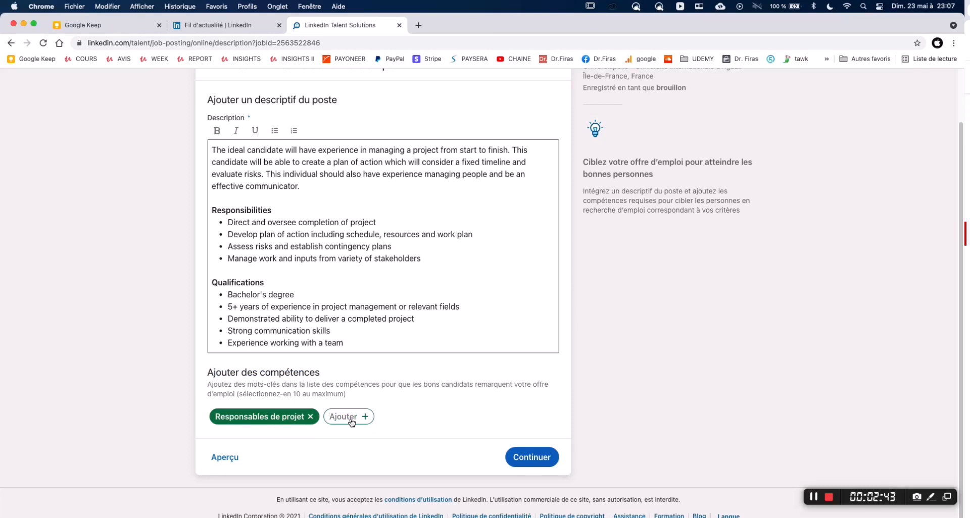
pyautogui.write('de')
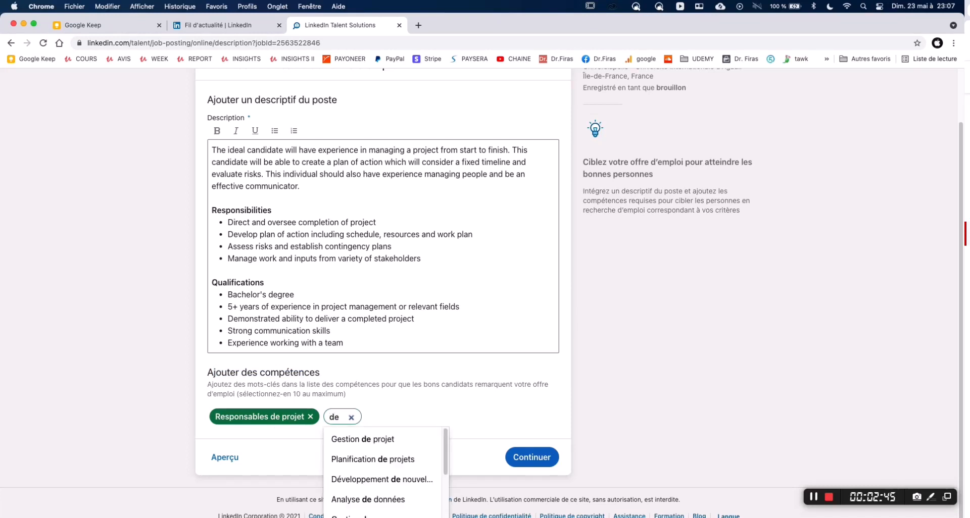
pyautogui.write('ve')
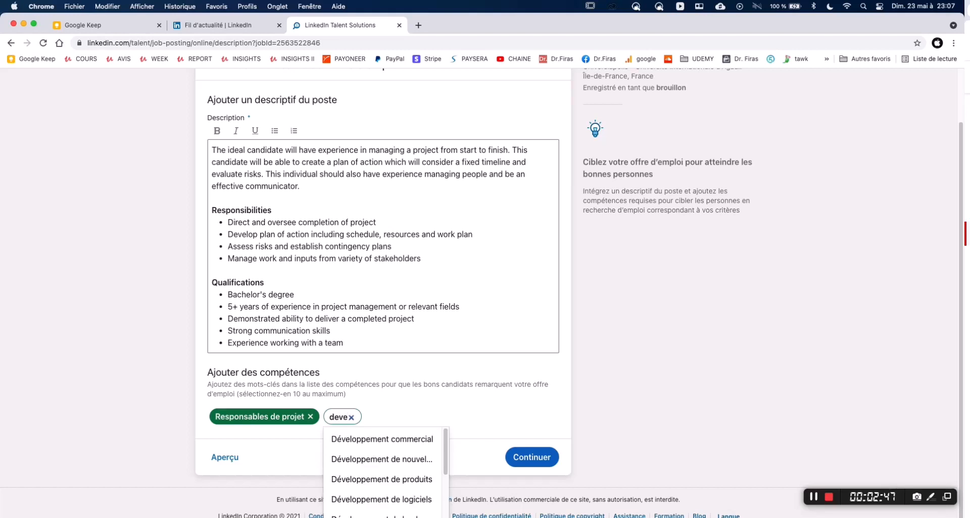
pyautogui.click(377, 439)
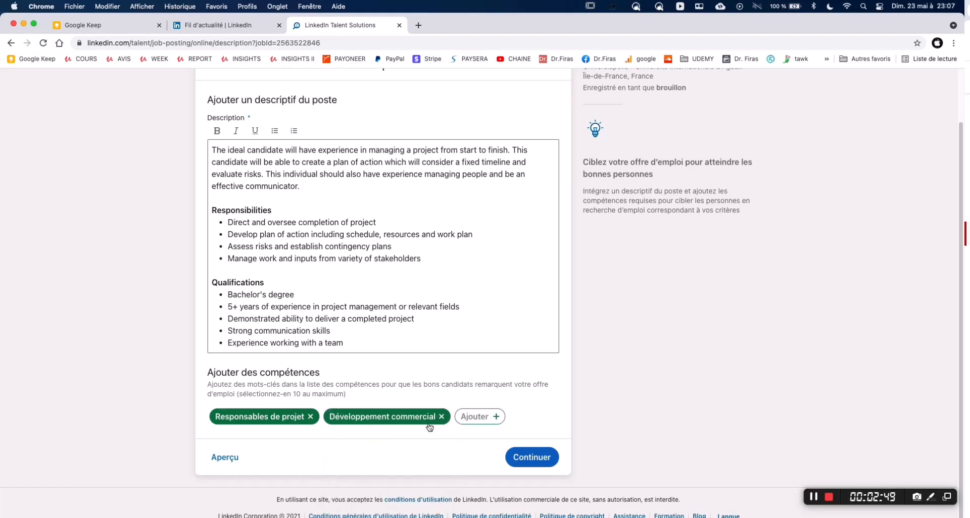
pyautogui.moveTo(247, 394); pyautogui.dragTo(338, 394)
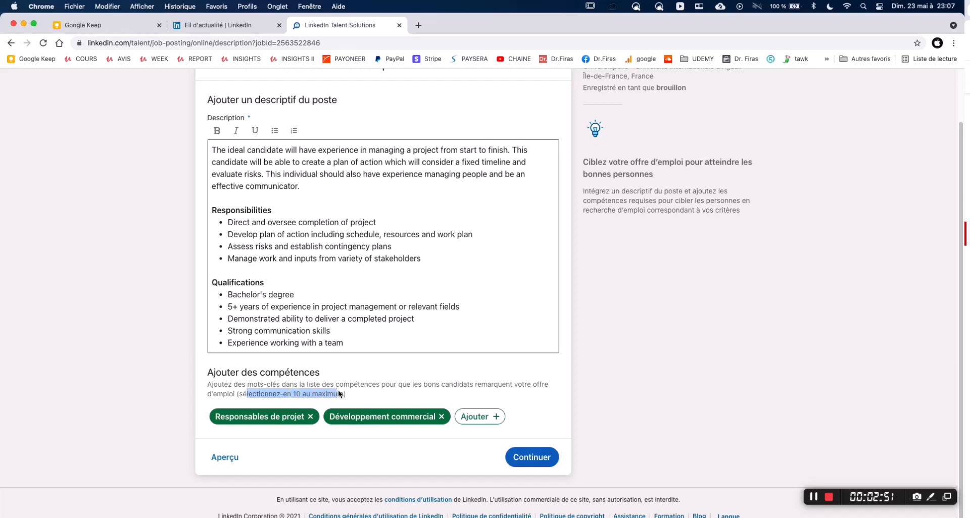
pyautogui.click(338, 395)
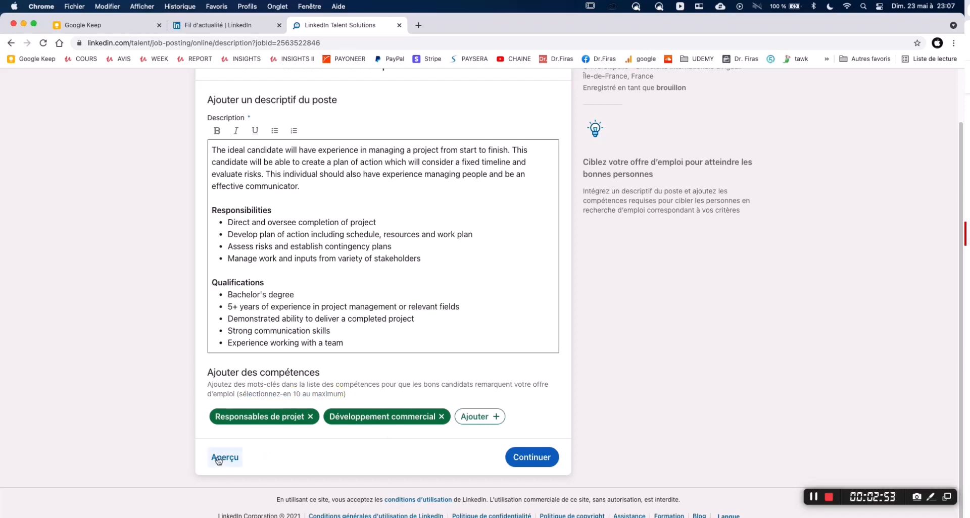
pyautogui.click(522, 456)
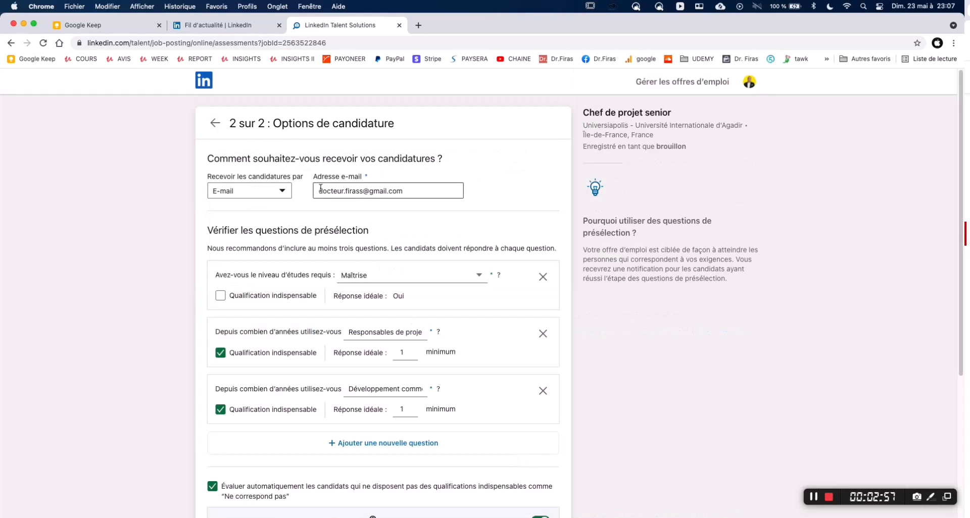
# - Try receiving applications through Site web externe and switch the method back to E-mail
pyautogui.moveTo(318, 191); pyautogui.dragTo(401, 193)
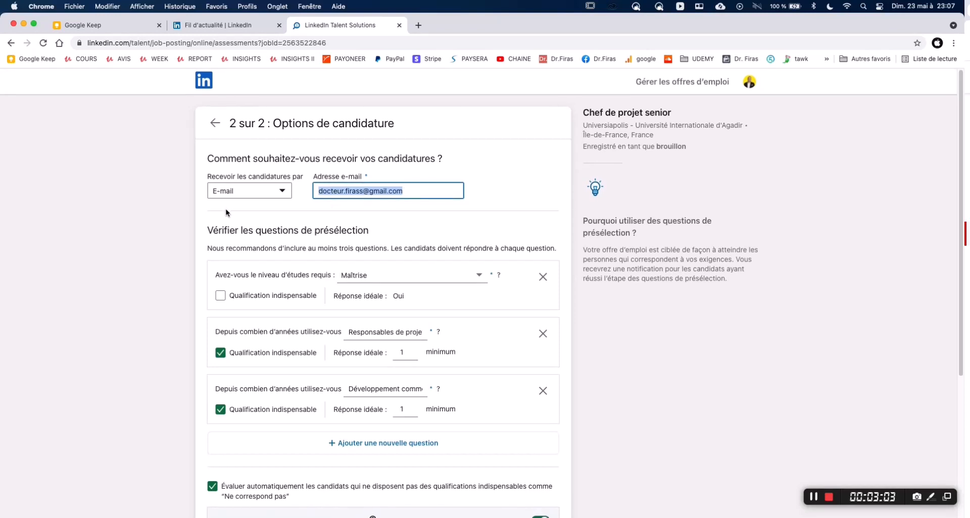
pyautogui.click(702, 82)
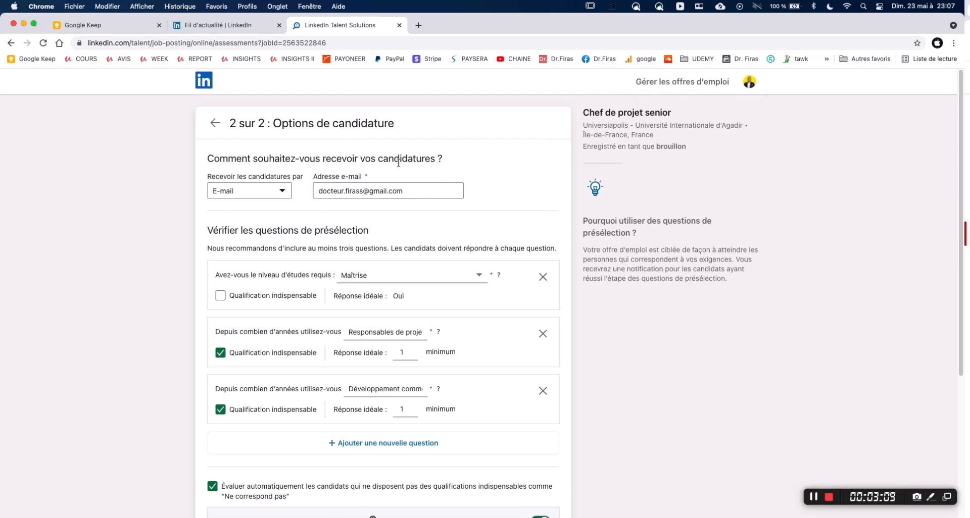
pyautogui.click(281, 192)
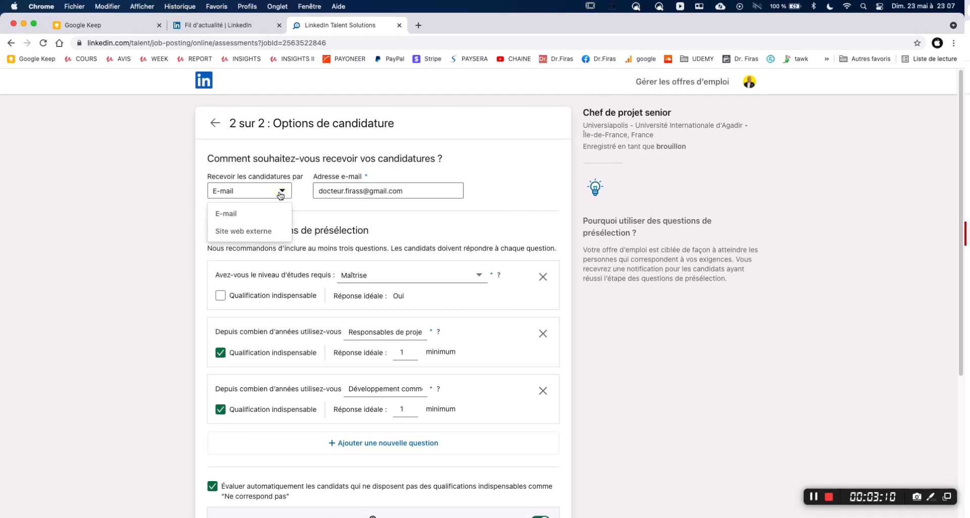
pyautogui.click(248, 231)
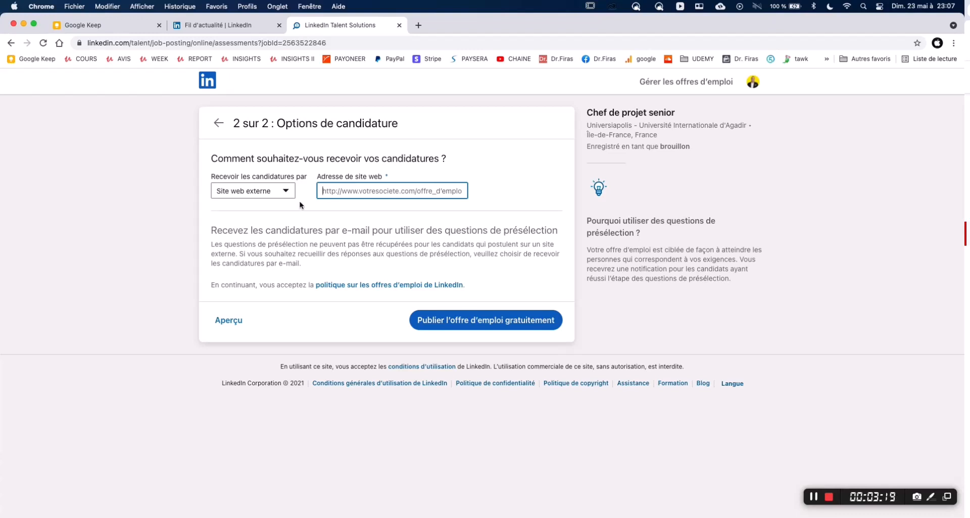
pyautogui.click(281, 191)
pyautogui.click(233, 212)
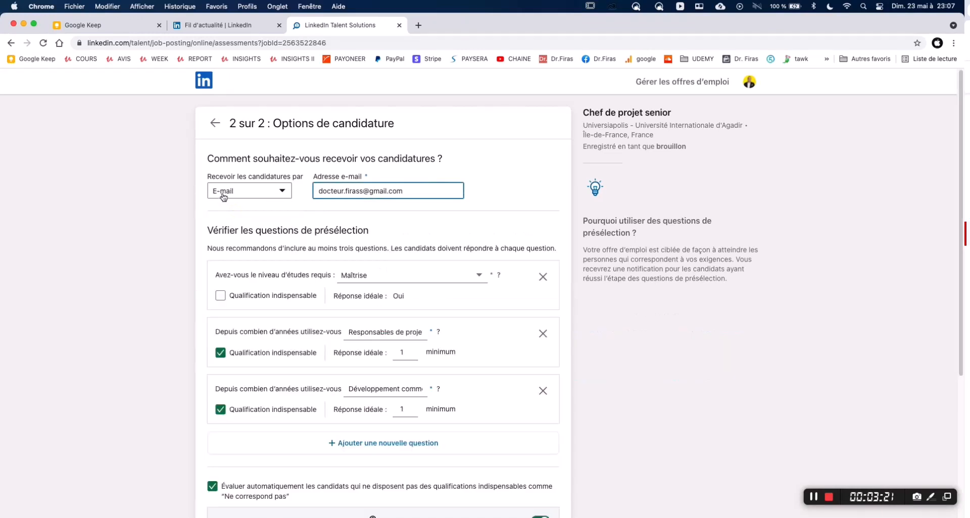
# - Keep Maîtrise as the required education level and mark that preselection question as Qualification indispensable
pyautogui.scroll(-2, 359, 189)
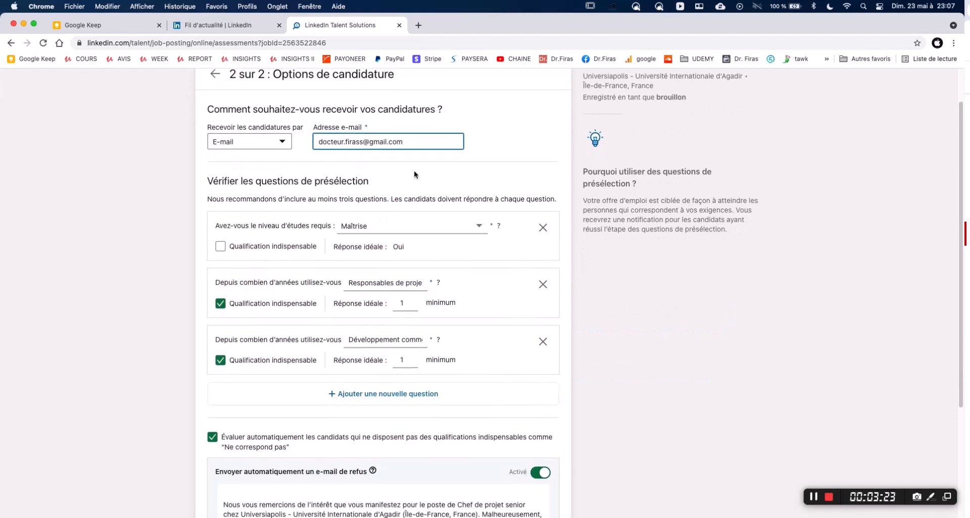
pyautogui.moveTo(213, 181); pyautogui.dragTo(405, 180)
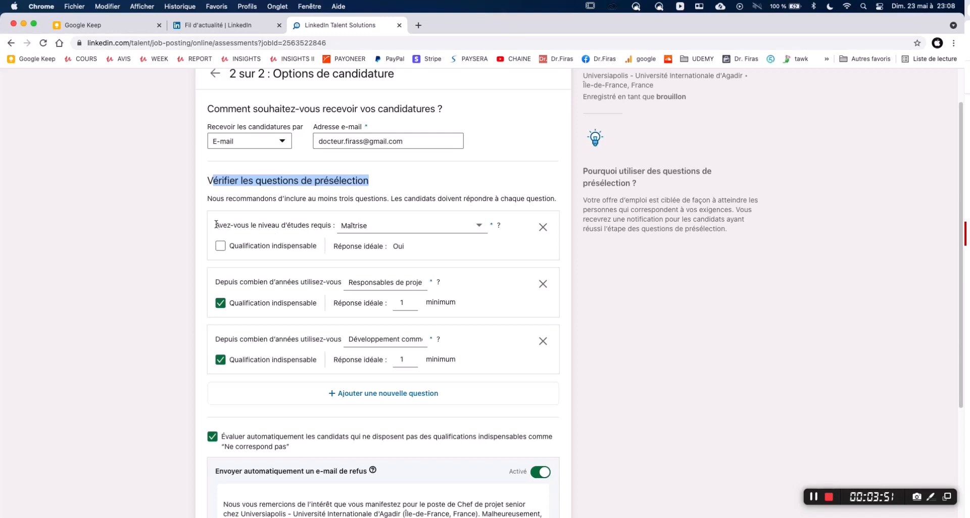
pyautogui.moveTo(214, 225); pyautogui.dragTo(478, 228)
pyautogui.click(478, 226)
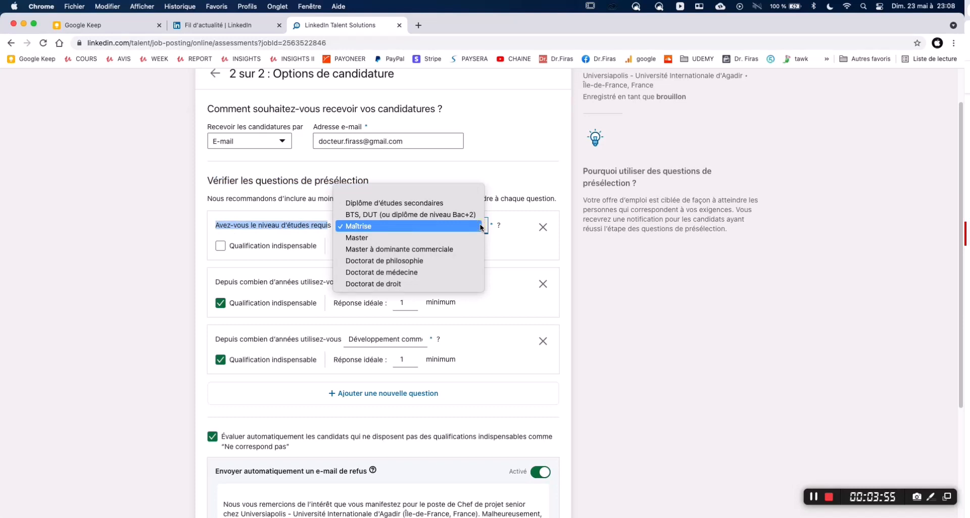
pyautogui.click(449, 227)
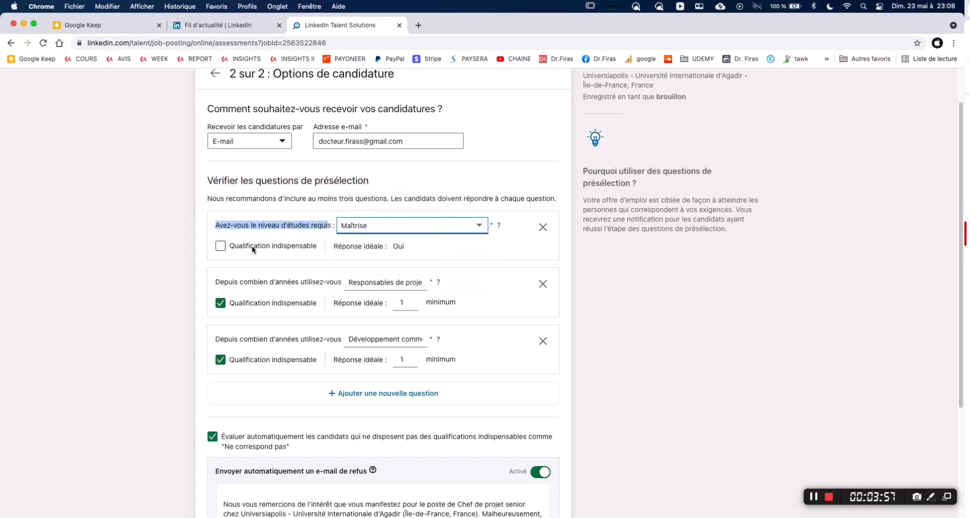
pyautogui.click(269, 247)
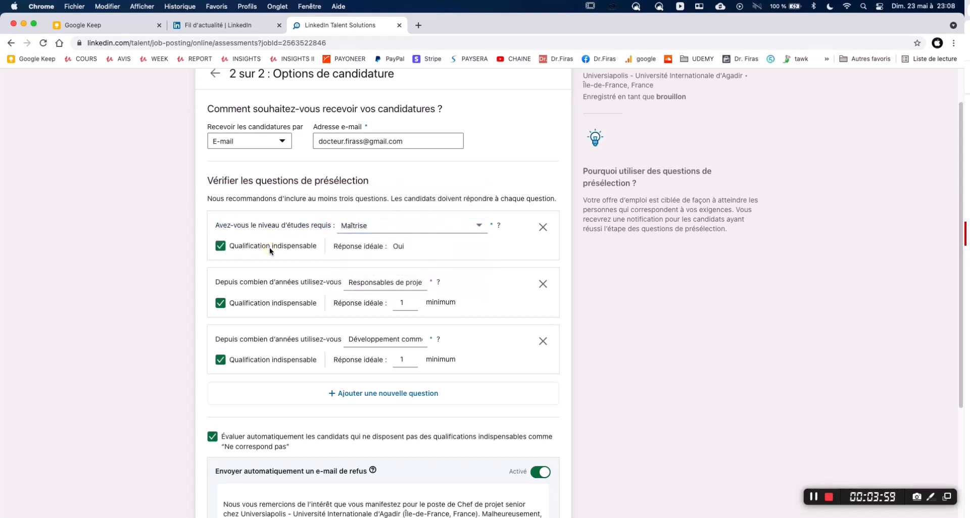
pyautogui.click(397, 246)
# - Open the question bank, look through the Disponibilité et autorisation questions, and add a Question personnalisée
pyautogui.scroll(-1, 307, 253)
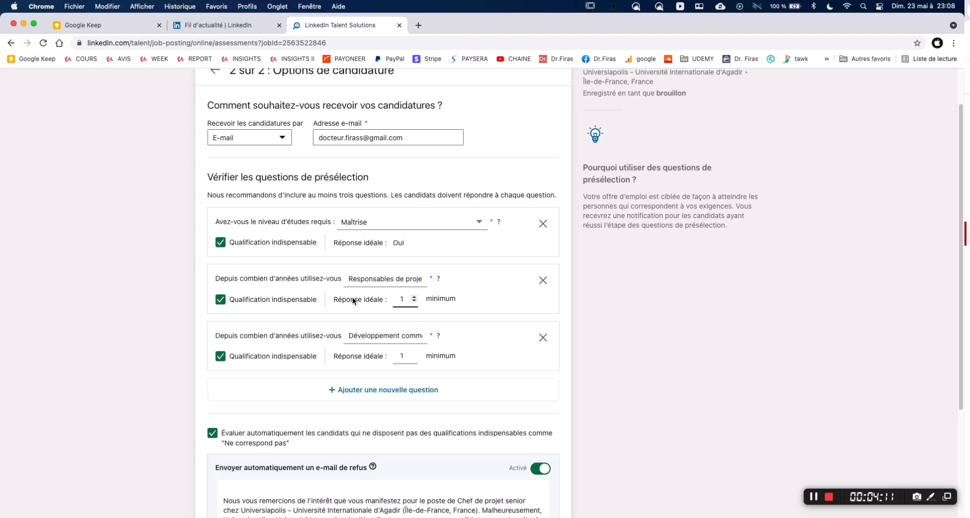
pyautogui.click(384, 394)
pyautogui.scroll(-3, 384, 384)
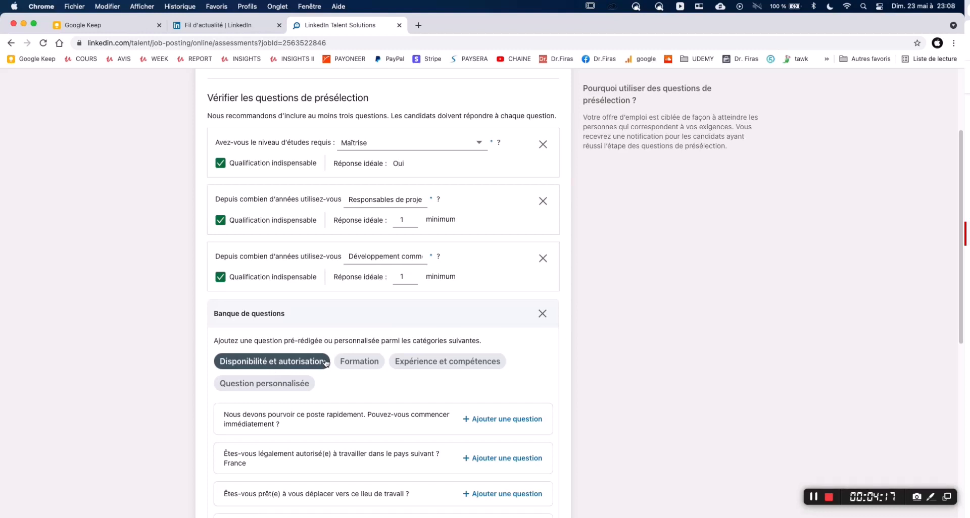
pyautogui.scroll(-4, 332, 388)
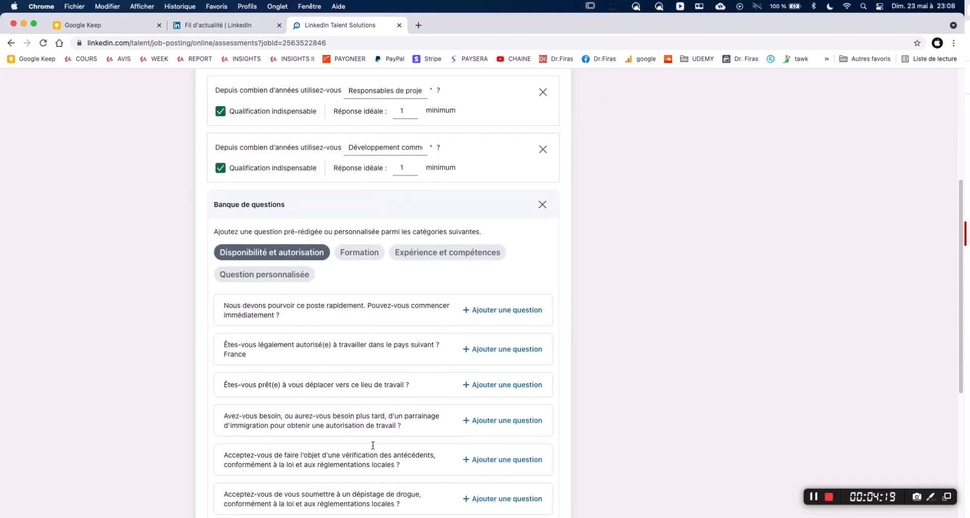
pyautogui.scroll(-3, 332, 388)
pyautogui.scroll(2, 315, 423)
pyautogui.click(256, 233)
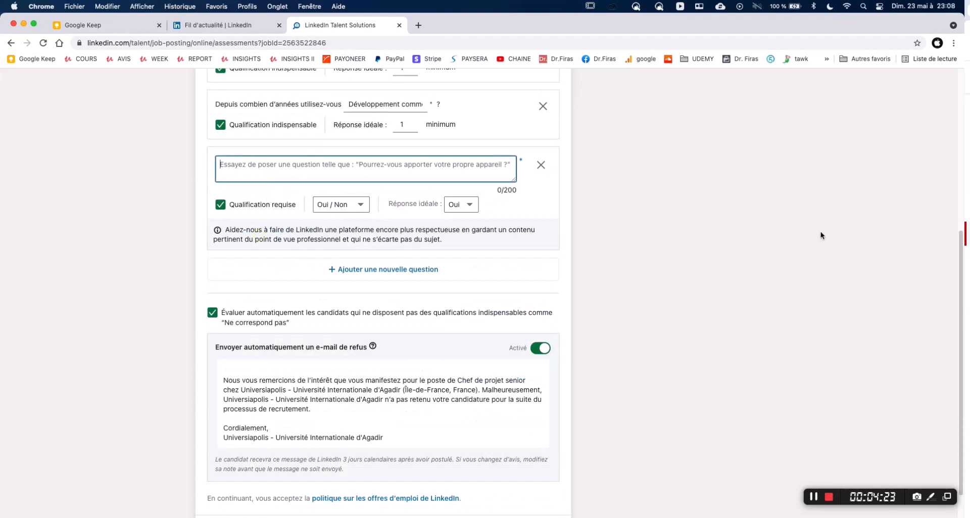
# - Write the custom preselection question as "est ce que vous avez un excellent niveau en anglais"
pyautogui.write('est ce que')
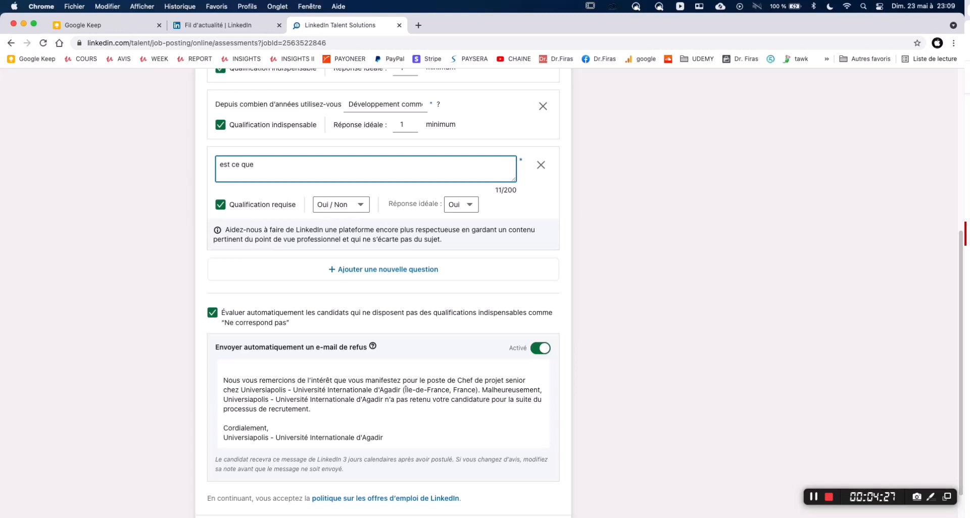
pyautogui.write(' vous avez un excellent n')
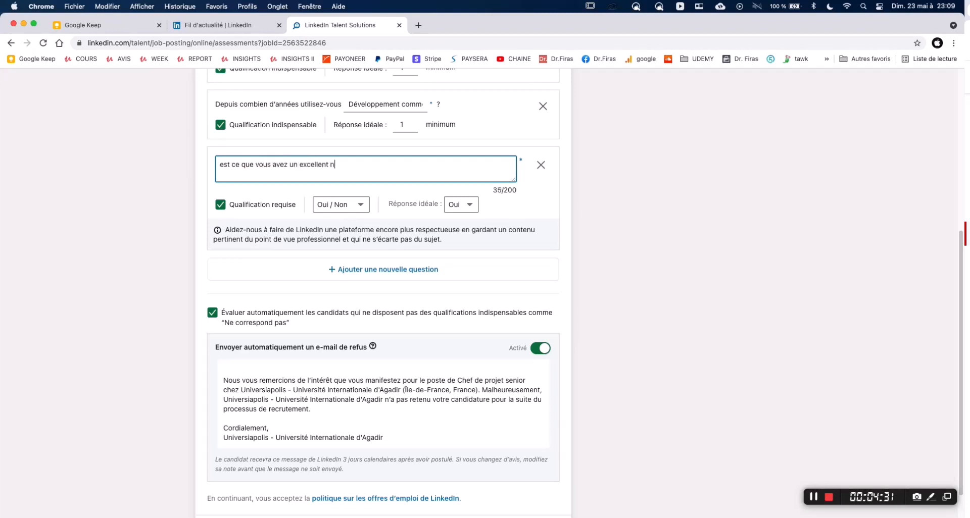
pyautogui.write('iveau en angalais')
pyautogui.press('BackSpace')
pyautogui.press('BackSpace')
pyautogui.press('BackSpace')
pyautogui.press('BackSpace')
pyautogui.press('BackSpace')
pyautogui.write('lais')
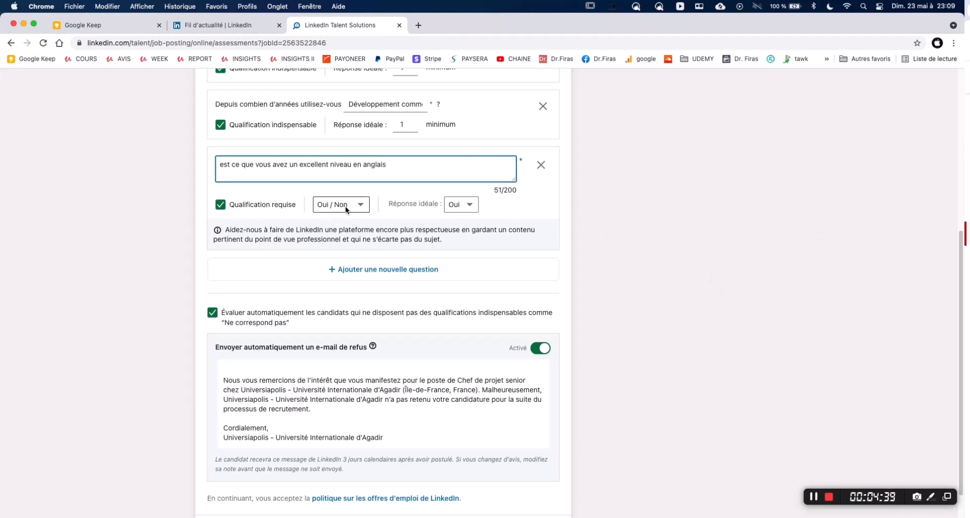
# - Try the Numérique answer type for the English question and return it to Oui / Non with Oui as ideal answer
pyautogui.click(453, 205)
pyautogui.click(457, 204)
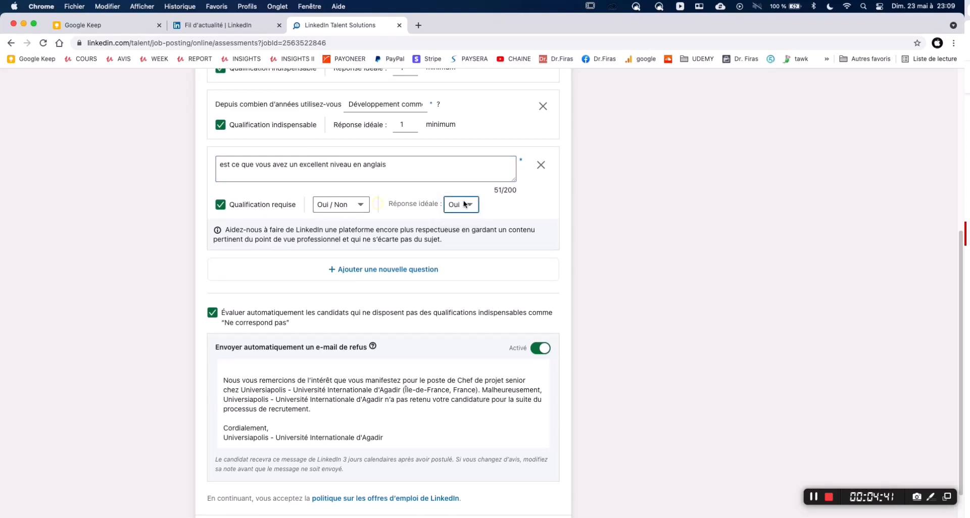
pyautogui.click(328, 204)
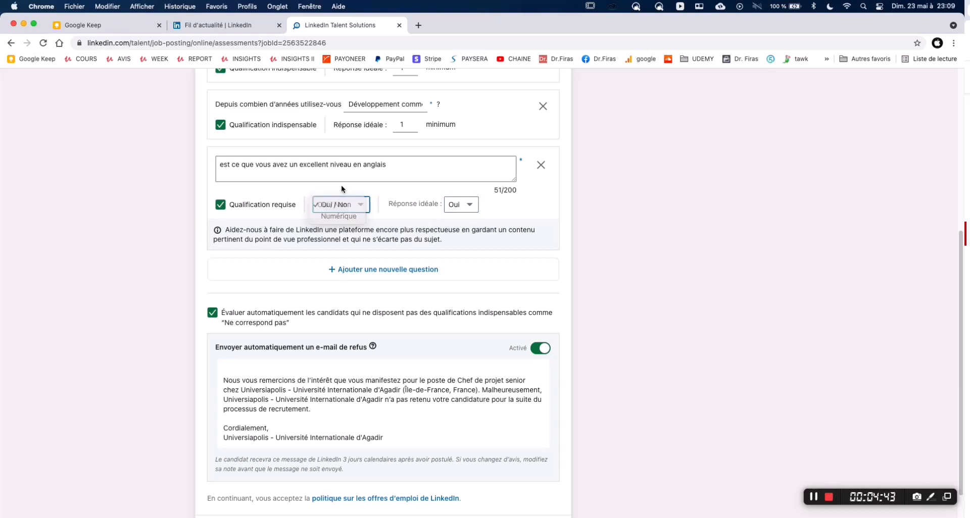
pyautogui.click(344, 217)
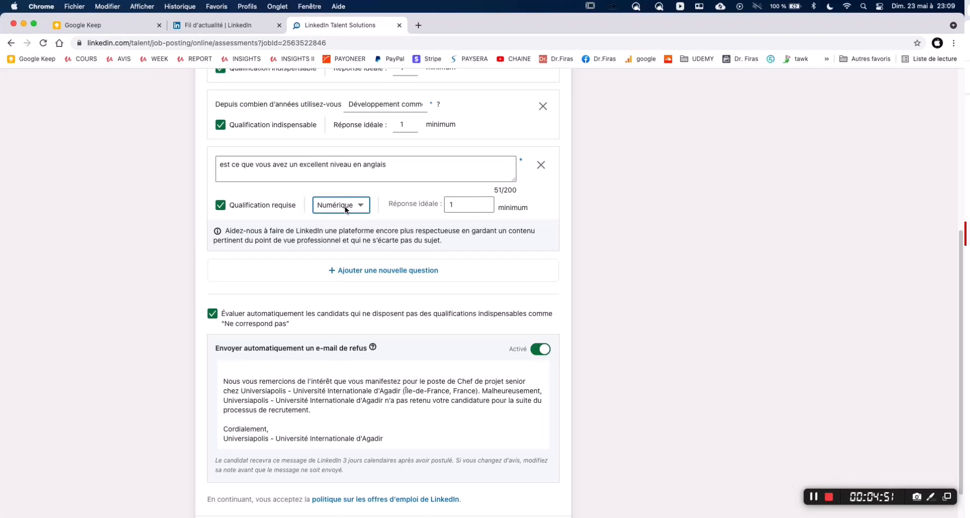
pyautogui.click(469, 204)
pyautogui.moveTo(469, 204); pyautogui.dragTo(428, 208)
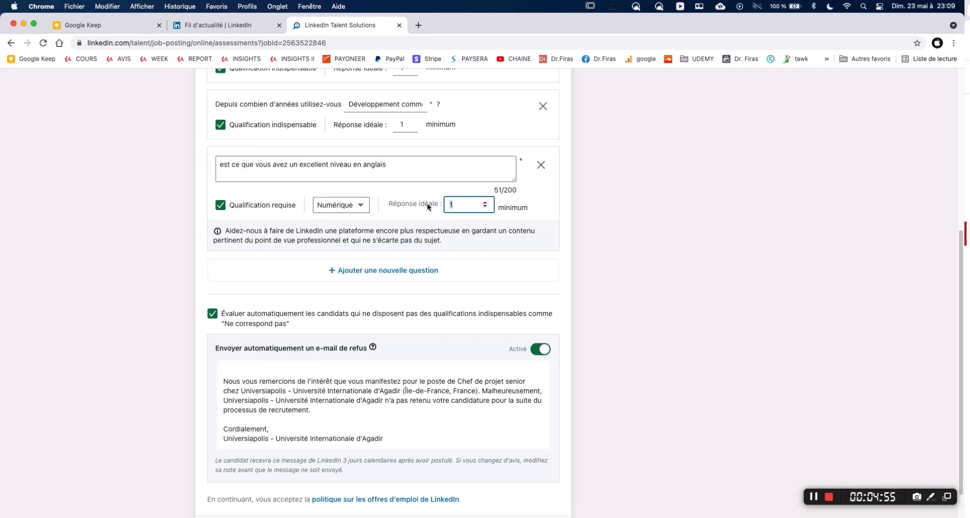
pyautogui.click(331, 205)
pyautogui.click(335, 193)
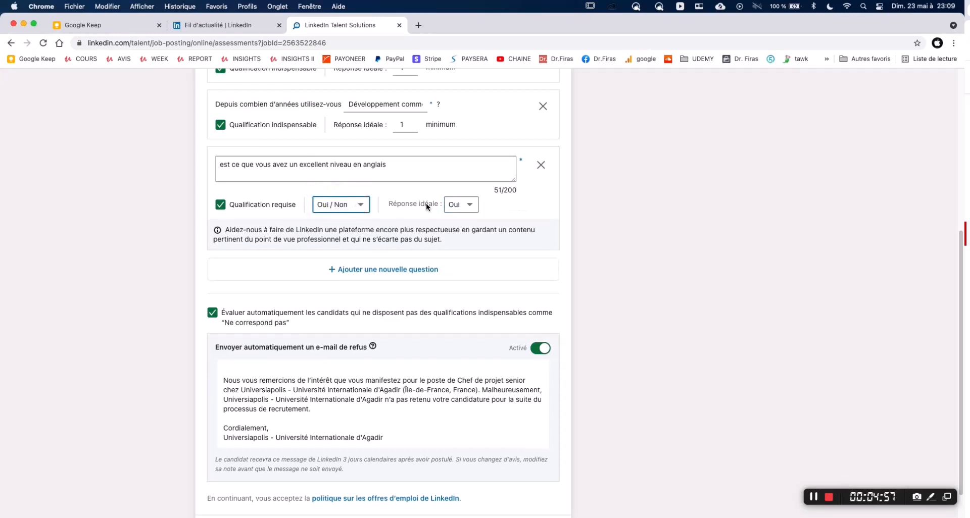
pyautogui.click(448, 204)
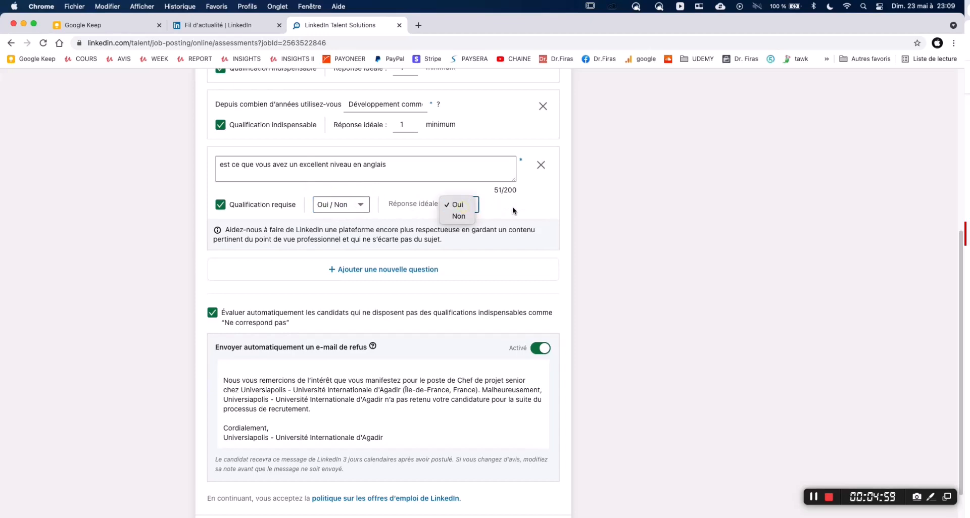
pyautogui.click(601, 216)
# - Review the automatic rejection e-mail text and the list of preselection questions
pyautogui.scroll(1, 602, 217)
pyautogui.scroll(-3, 601, 217)
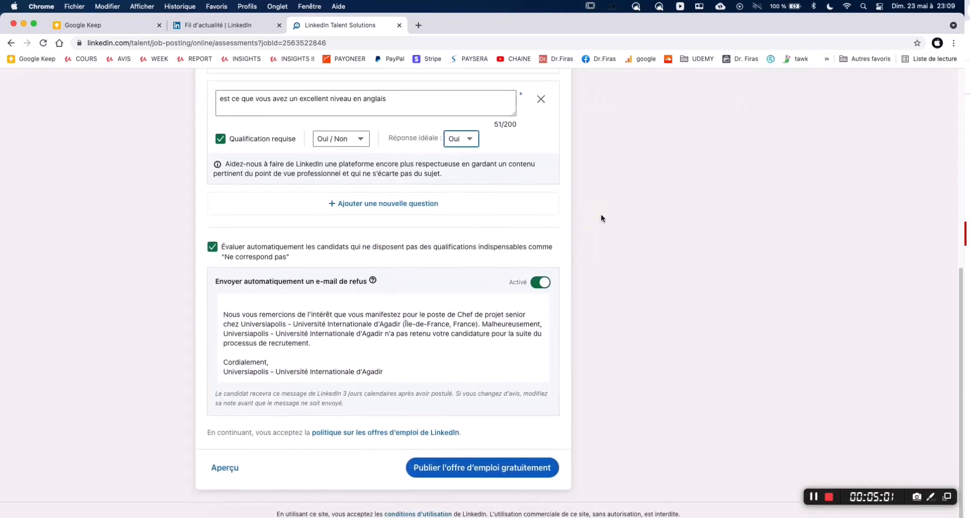
pyautogui.scroll(-1, 391, 336)
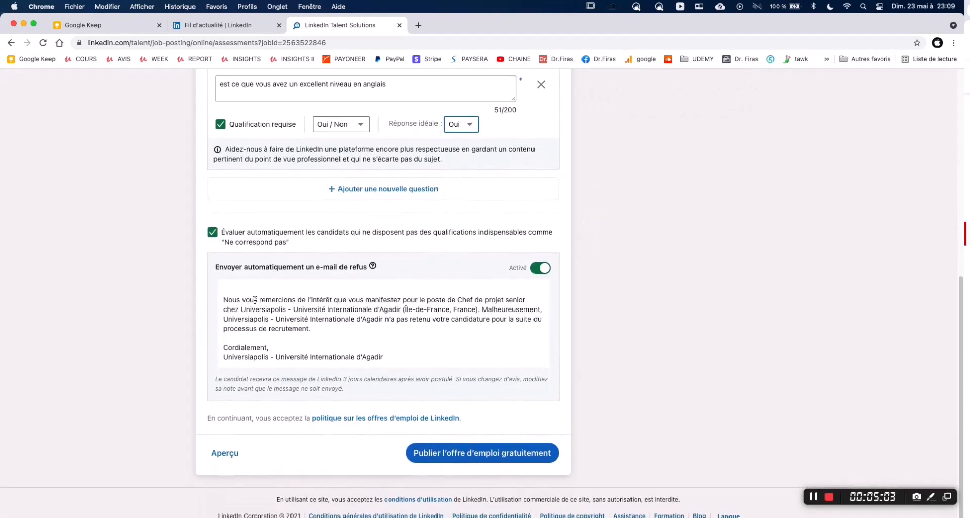
pyautogui.moveTo(255, 300); pyautogui.dragTo(302, 300)
pyautogui.moveTo(226, 266); pyautogui.dragTo(329, 264)
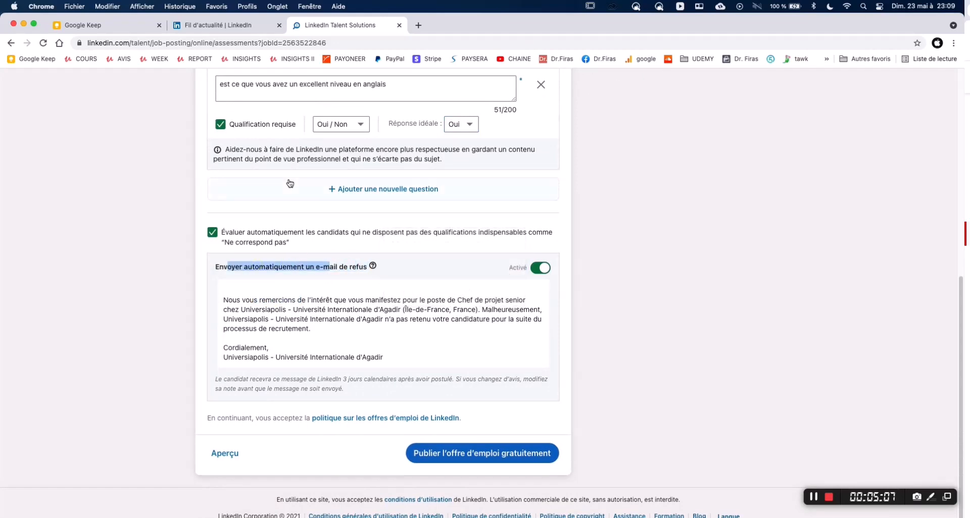
pyautogui.scroll(5, 289, 183)
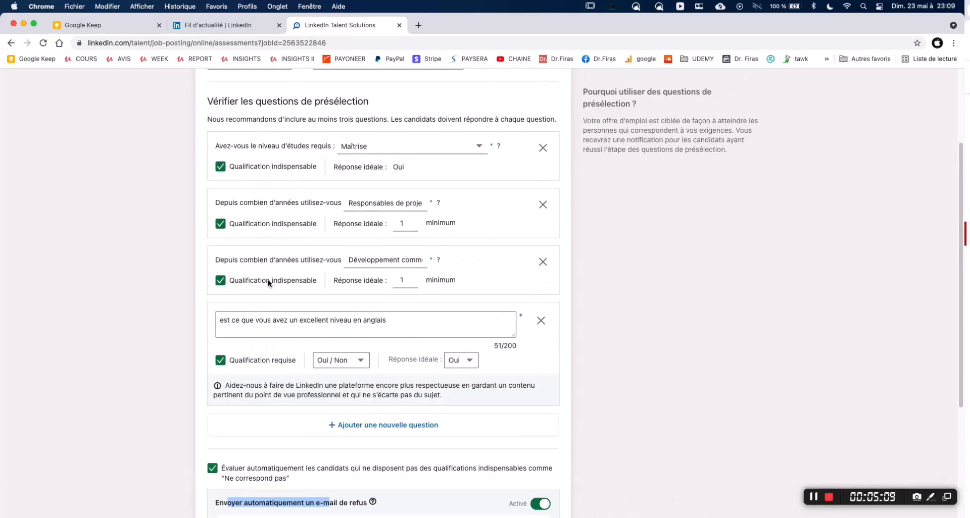
# - Check the text of the automatic rejection e-mail and publish the job offer for free
pyautogui.scroll(-4, 268, 280)
pyautogui.click(398, 384)
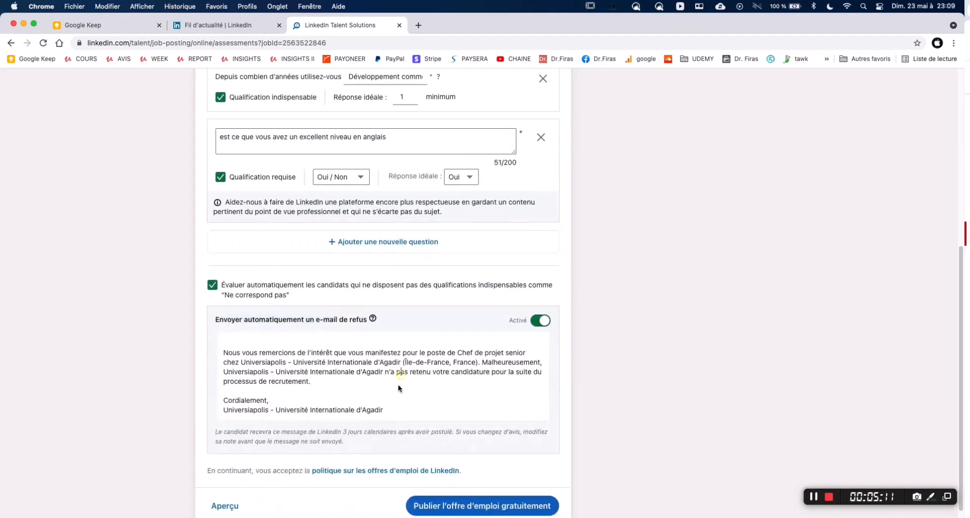
pyautogui.moveTo(402, 412); pyautogui.dragTo(217, 356)
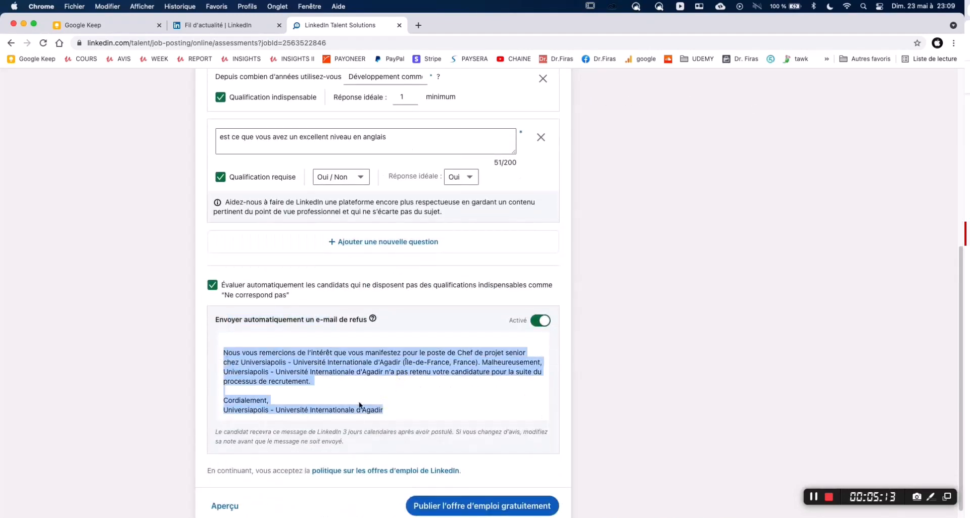
pyautogui.scroll(-2, 358, 387)
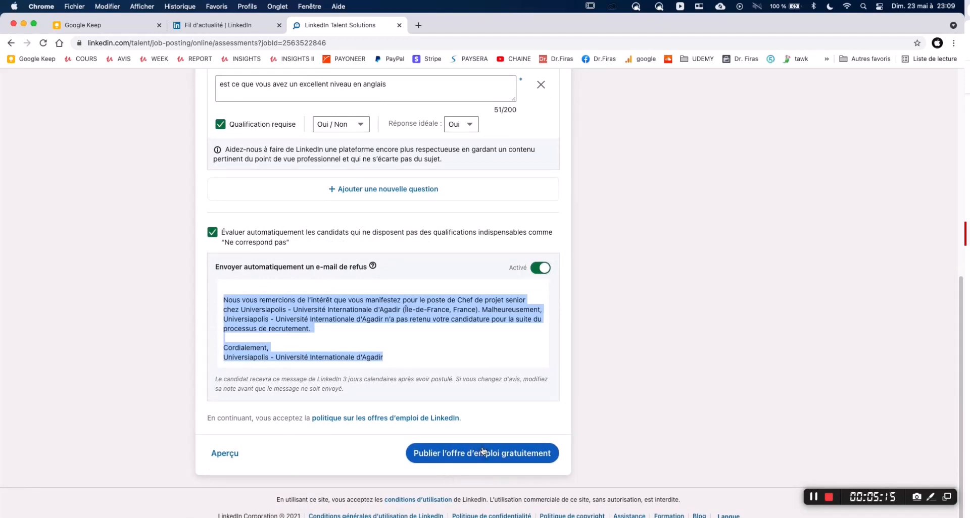
pyautogui.click(440, 455)
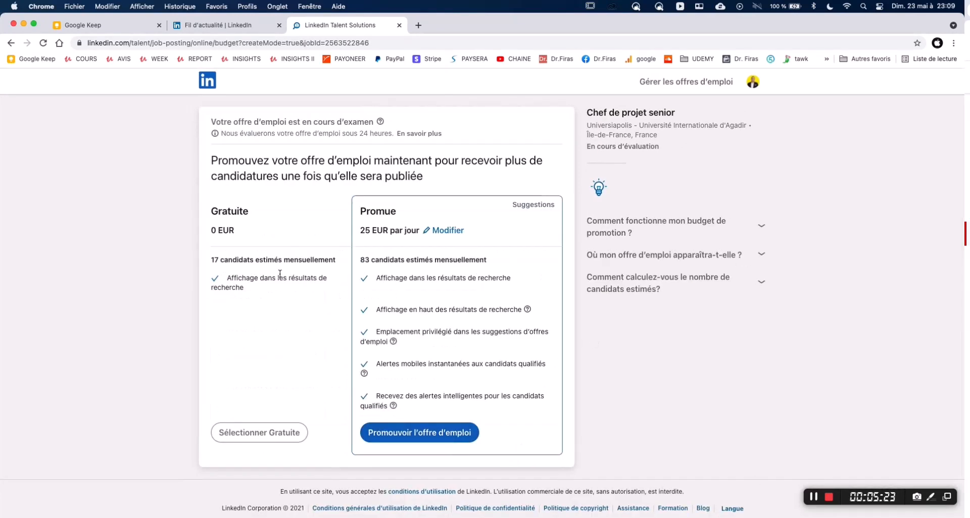
# - Compare the prices and estimated monthly candidates of the Gratuite and Promue options
pyautogui.moveTo(211, 206); pyautogui.dragTo(283, 237)
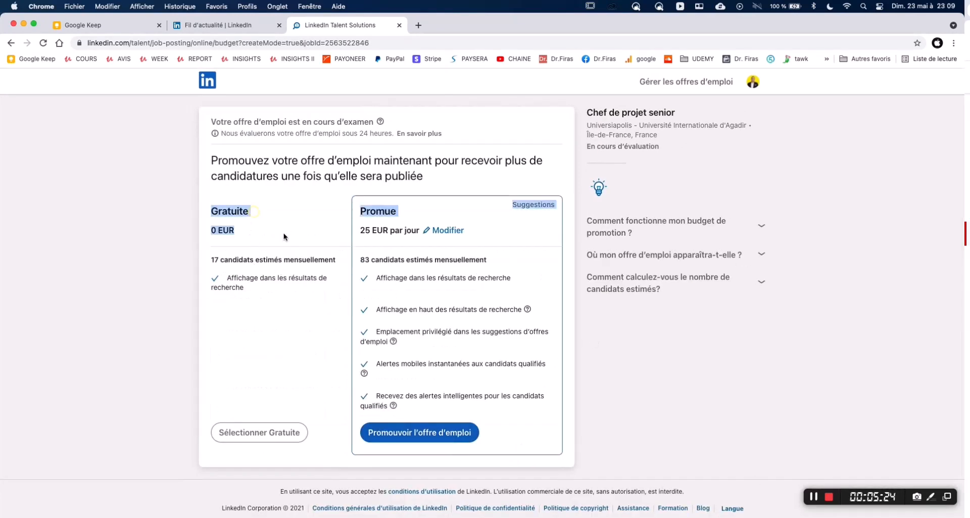
pyautogui.click(253, 248)
pyautogui.click(210, 260)
pyautogui.moveTo(215, 260)
pyautogui.mouseDown()
pyautogui.moveTo(301, 260)
pyautogui.moveTo(221, 262)
pyautogui.mouseUp()
pyautogui.click(312, 259)
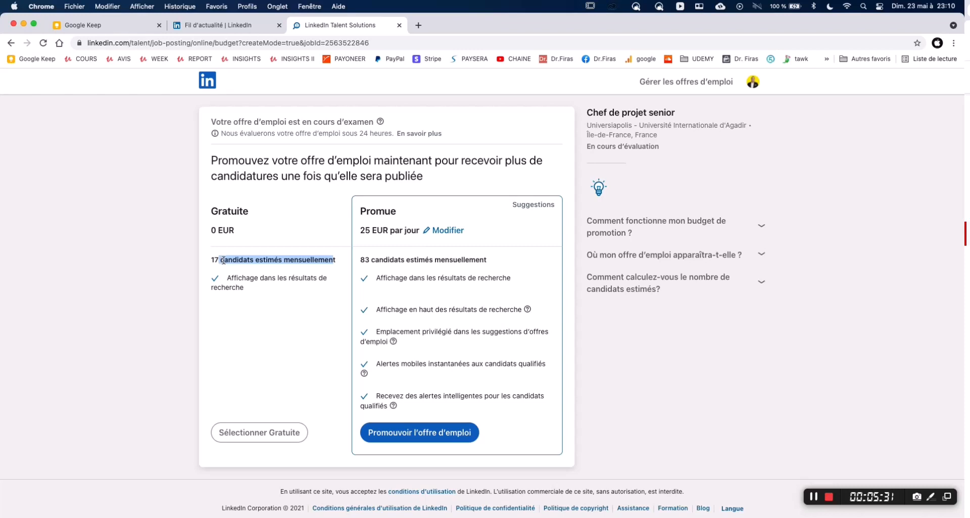
pyautogui.click(362, 259)
pyautogui.moveTo(361, 259); pyautogui.dragTo(462, 270)
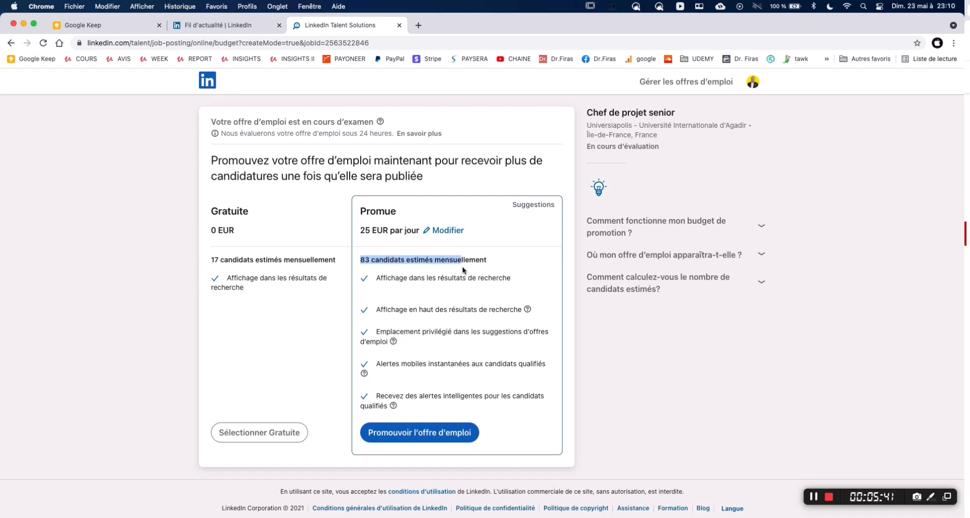
# - Look at the budget types for the Promue option, keep Quotidien, and set the daily budget to 30 EUR
pyautogui.click(445, 231)
pyautogui.click(408, 244)
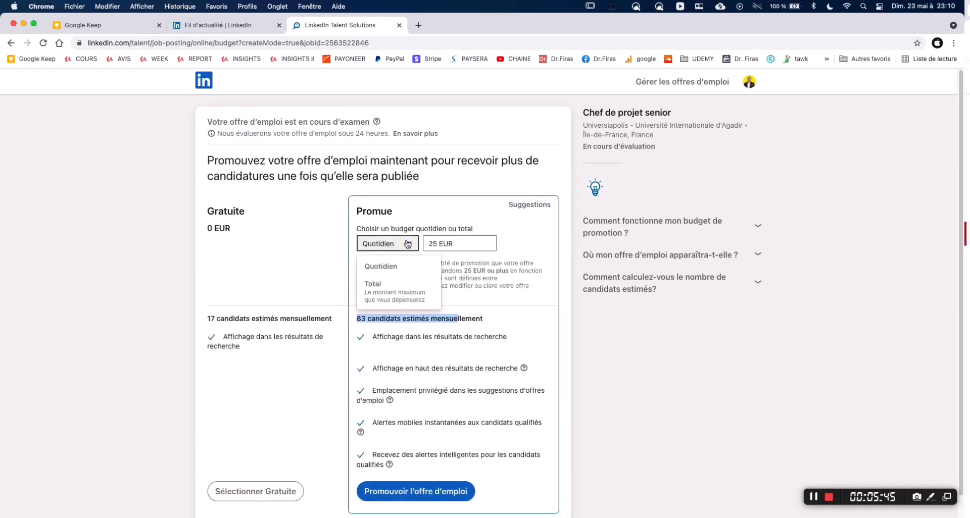
pyautogui.click(408, 243)
pyautogui.moveTo(438, 244); pyautogui.dragTo(421, 245)
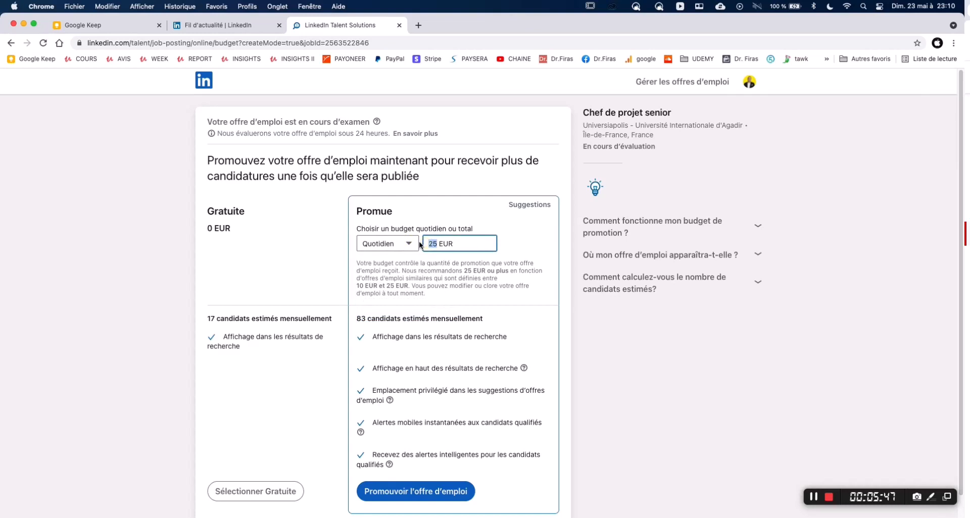
pyautogui.write('30')
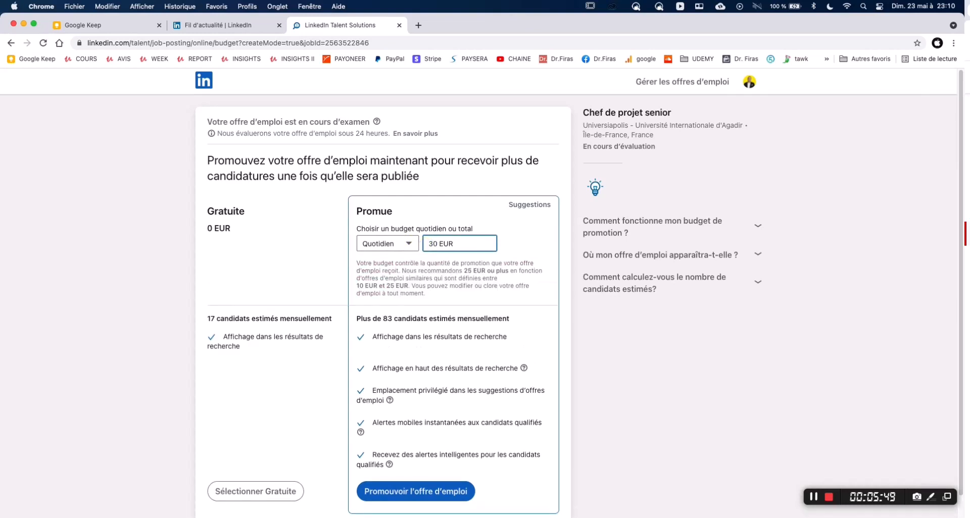
pyautogui.click(456, 296)
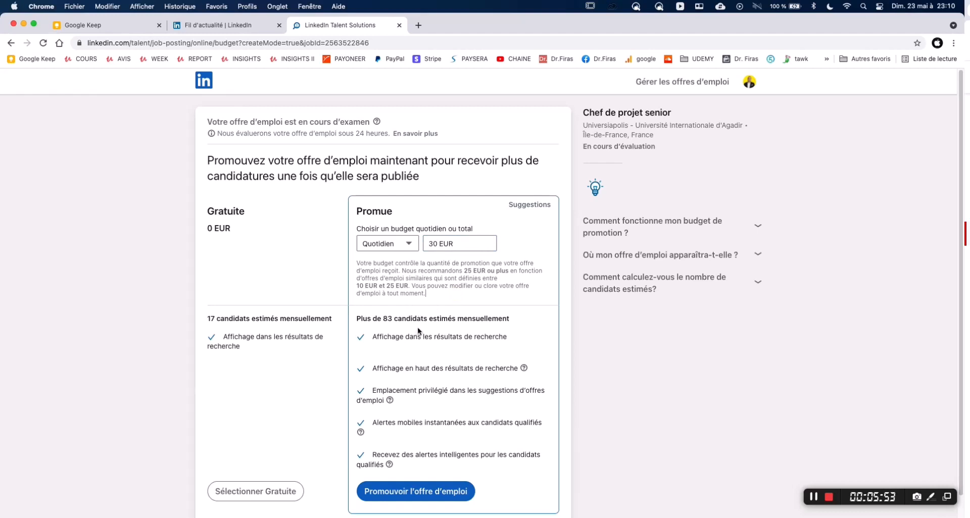
# - Examine the list of benefits of the promoted offer, from search result placement to smart alerts for qualified candidates
pyautogui.scroll(-2, 425, 328)
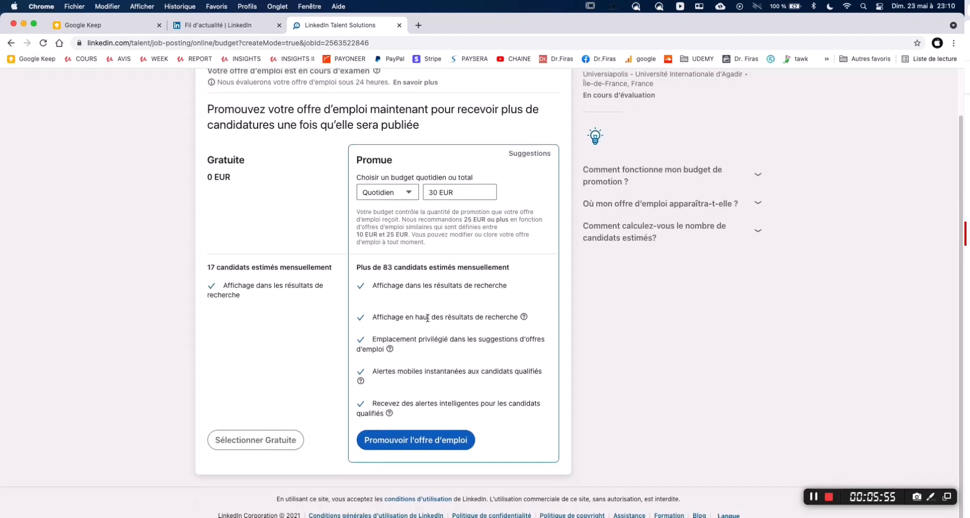
pyautogui.click(372, 284)
pyautogui.tripleClick(372, 286)
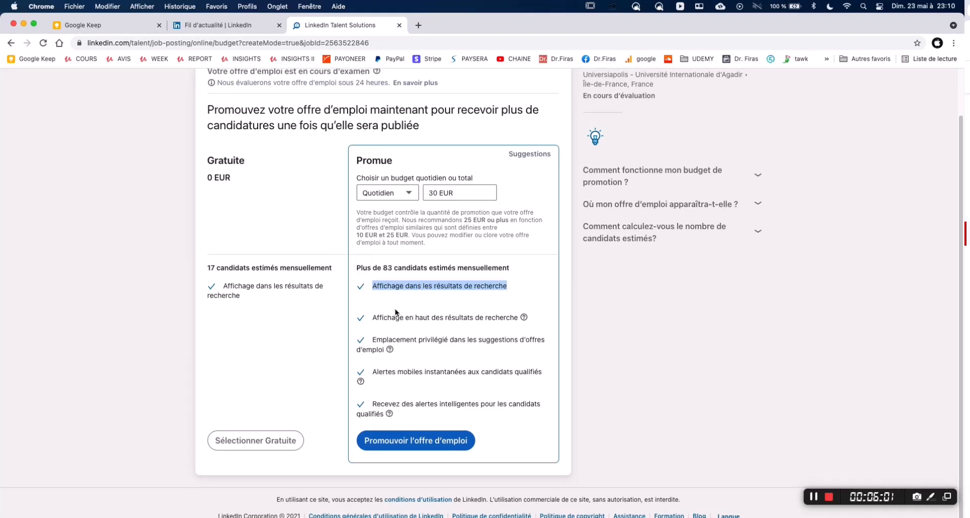
pyautogui.moveTo(379, 318); pyautogui.dragTo(531, 319)
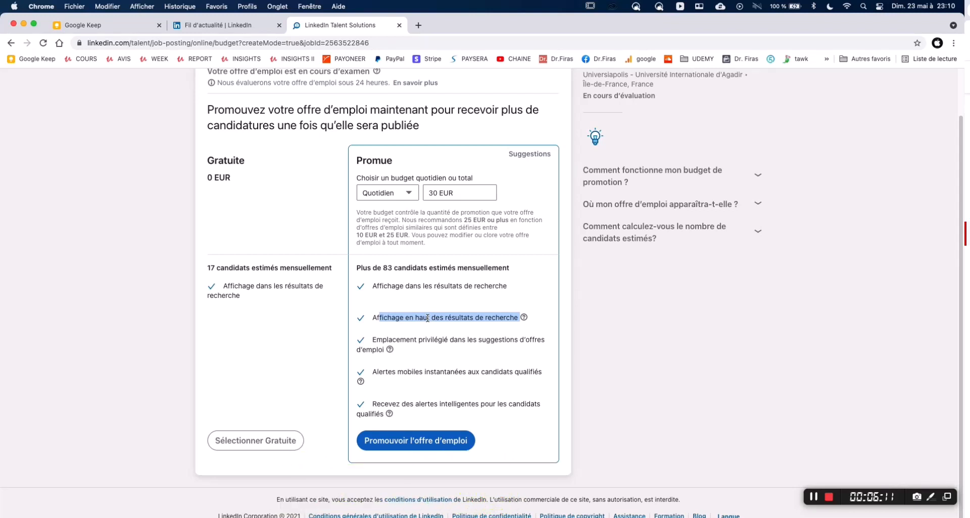
pyautogui.moveTo(382, 340)
pyautogui.mouseDown()
pyautogui.moveTo(520, 350)
pyautogui.moveTo(371, 344)
pyautogui.moveTo(379, 349)
pyautogui.mouseUp()
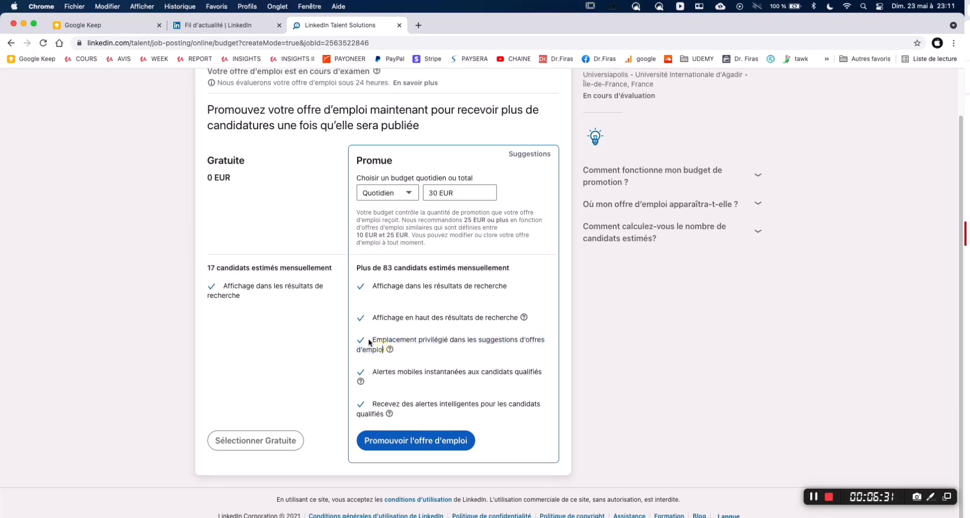
pyautogui.moveTo(368, 338); pyautogui.dragTo(384, 350)
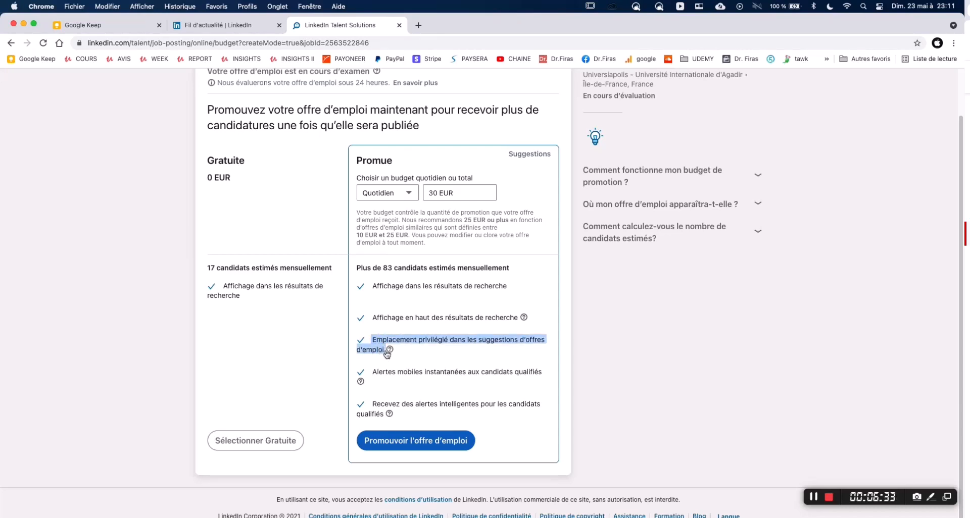
pyautogui.moveTo(374, 368); pyautogui.dragTo(541, 374)
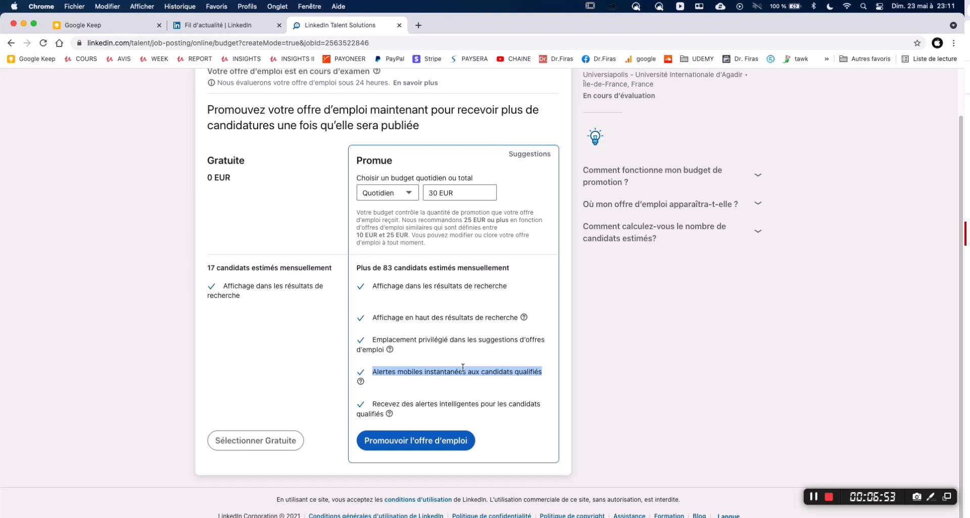
pyautogui.click(386, 399)
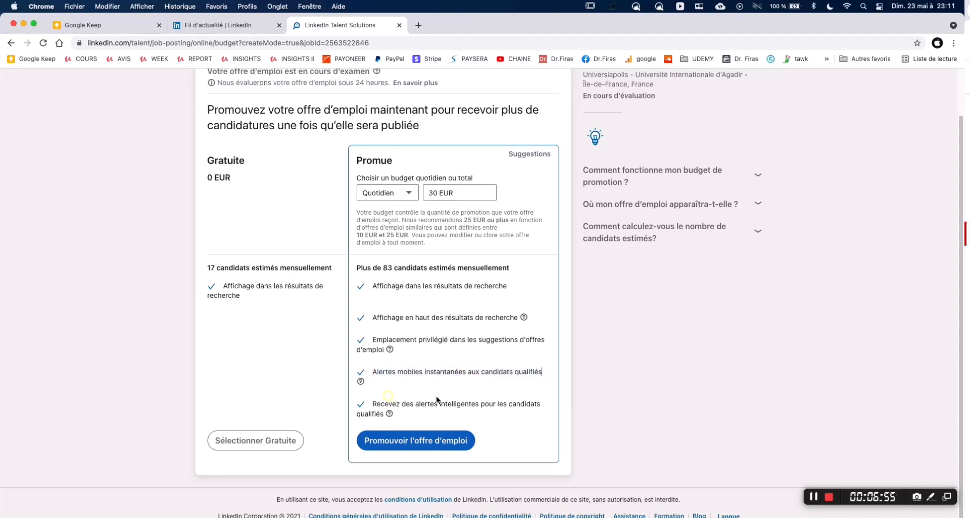
pyautogui.moveTo(372, 404)
pyautogui.mouseDown()
pyautogui.moveTo(546, 406)
pyautogui.moveTo(494, 423)
pyautogui.moveTo(383, 416)
pyautogui.mouseUp()
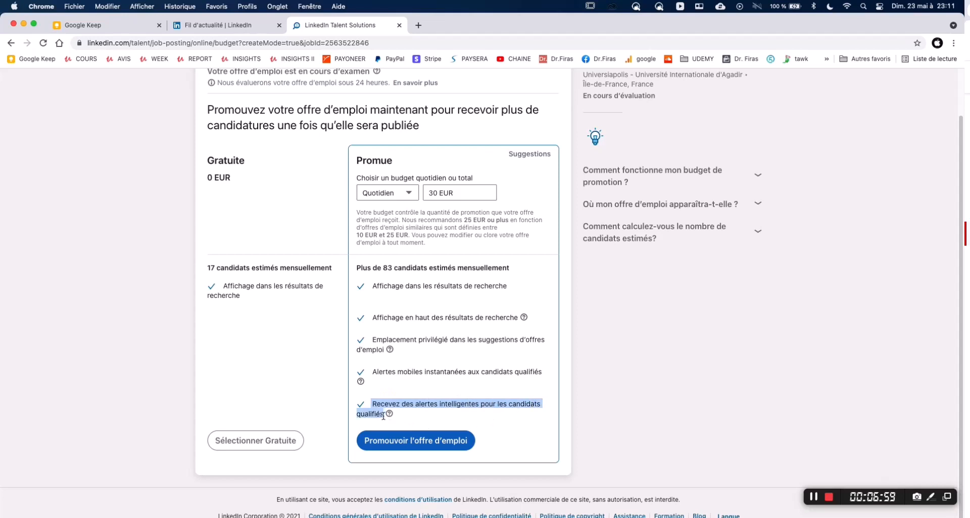
pyautogui.click(384, 415)
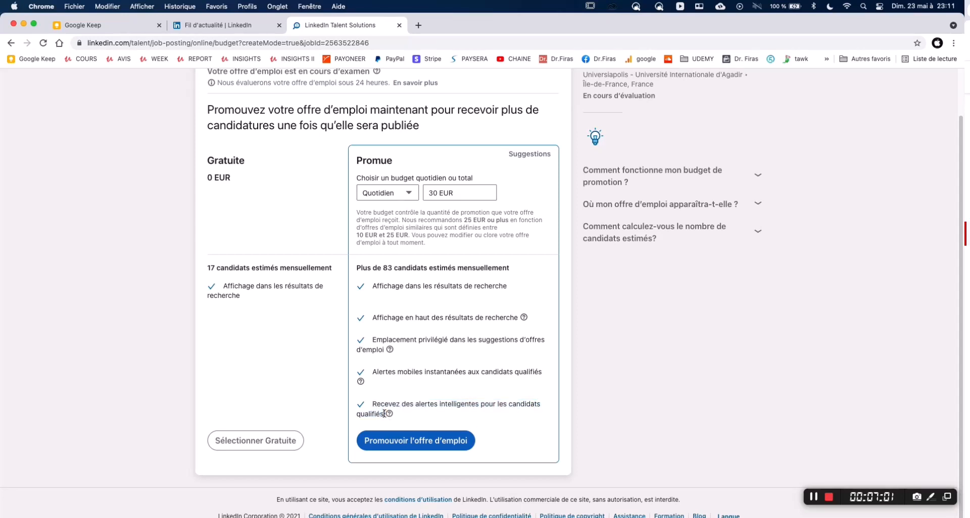
pyautogui.moveTo(381, 413); pyautogui.dragTo(376, 405)
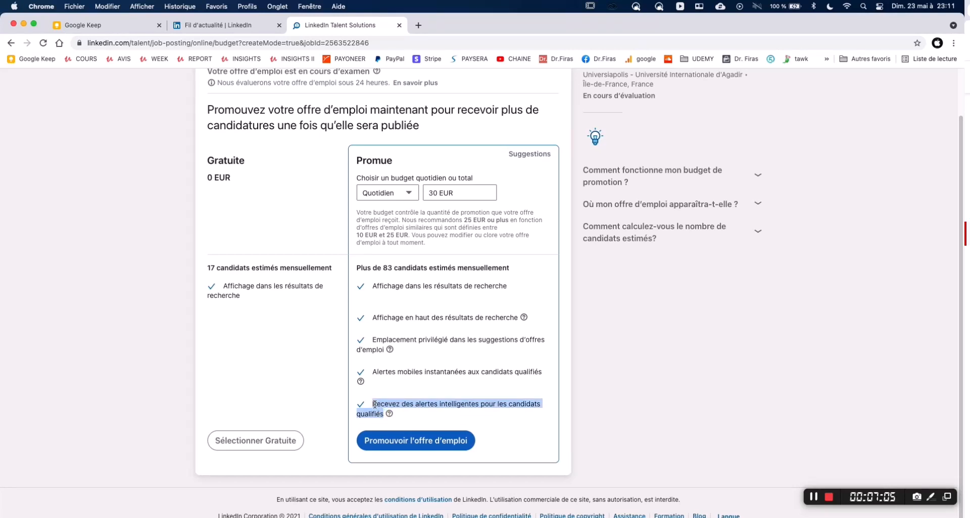
# - Proceed to the payment page for promoting the offer, and look over the payment methods and the full Questions fréquentes
pyautogui.click(422, 442)
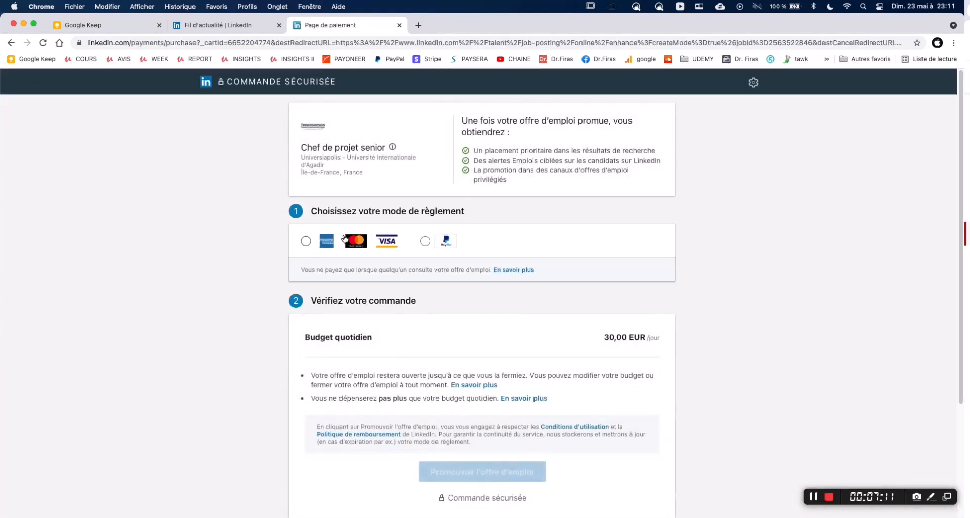
pyautogui.scroll(-1, 597, 473)
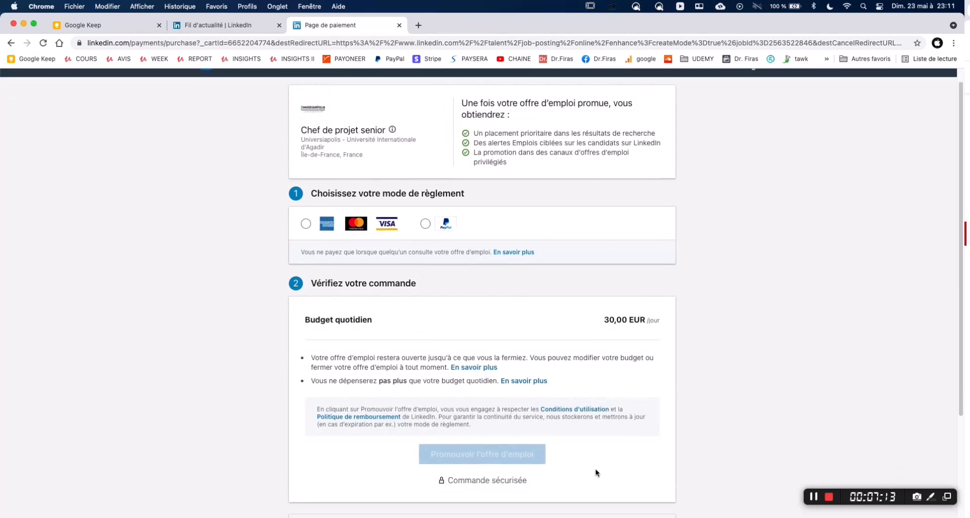
pyautogui.scroll(-5, 596, 474)
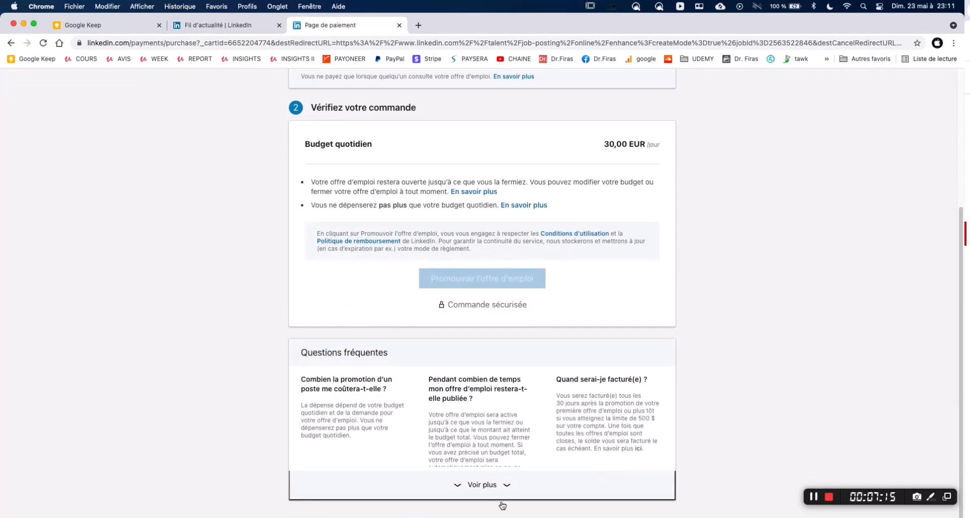
pyautogui.click(469, 485)
pyautogui.scroll(-10, 542, 472)
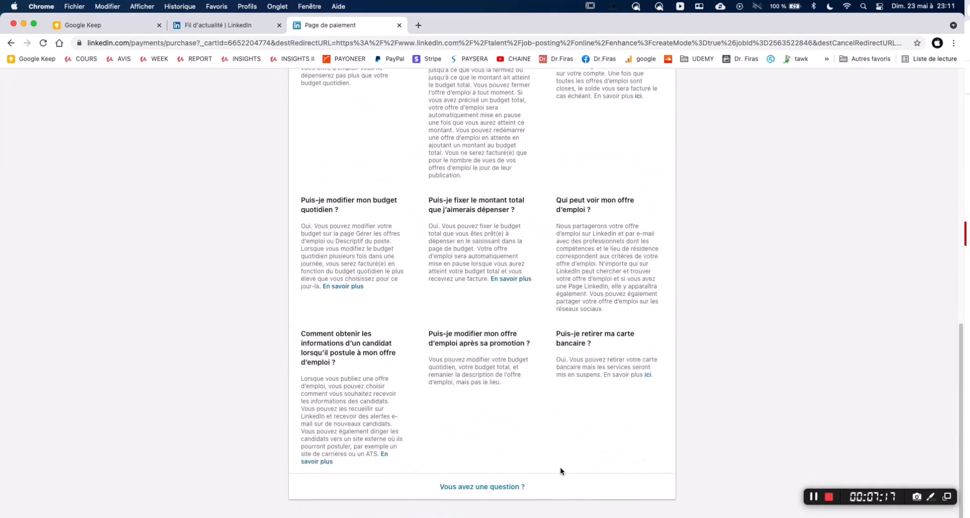
pyautogui.scroll(15, 560, 471)
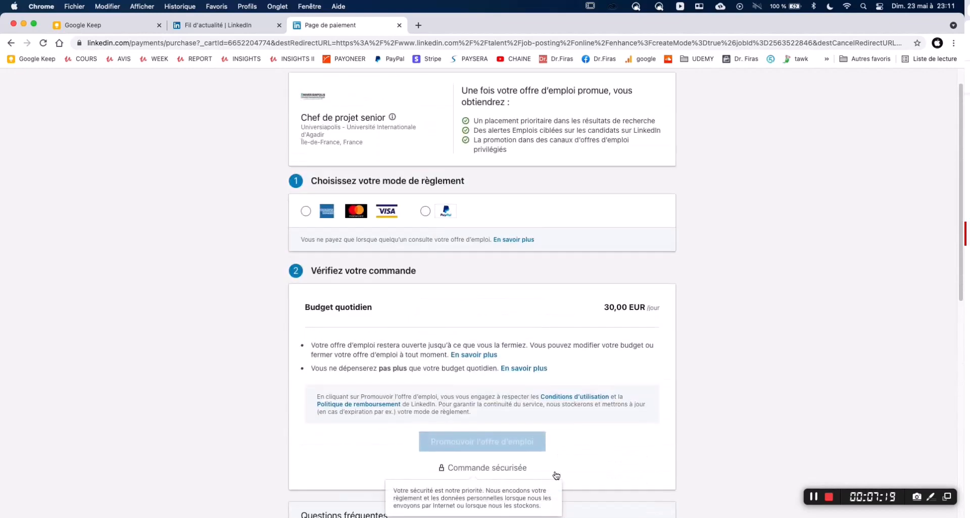
pyautogui.scroll(2, 556, 475)
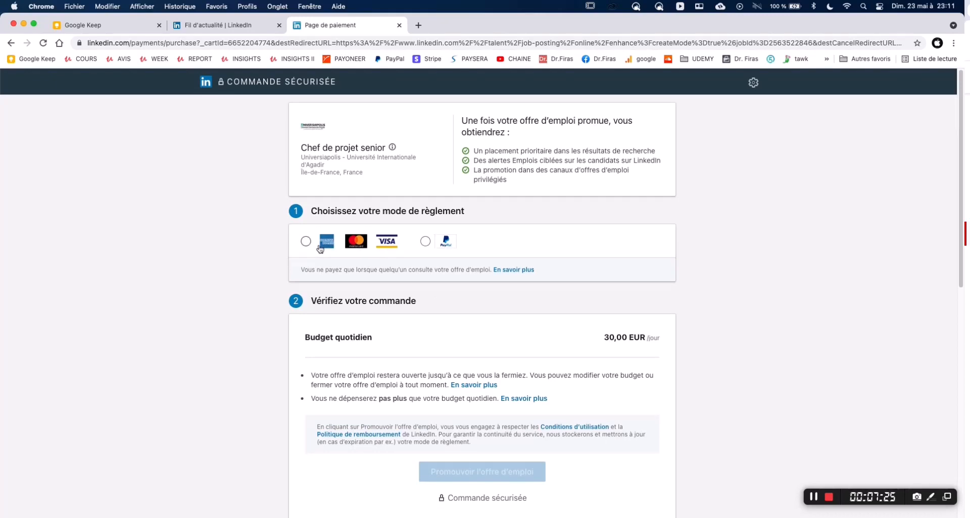
# - Read the Budget quotidien order conditions and the Questions fréquentes about the promotion's cost
pyautogui.scroll(-5, 320, 248)
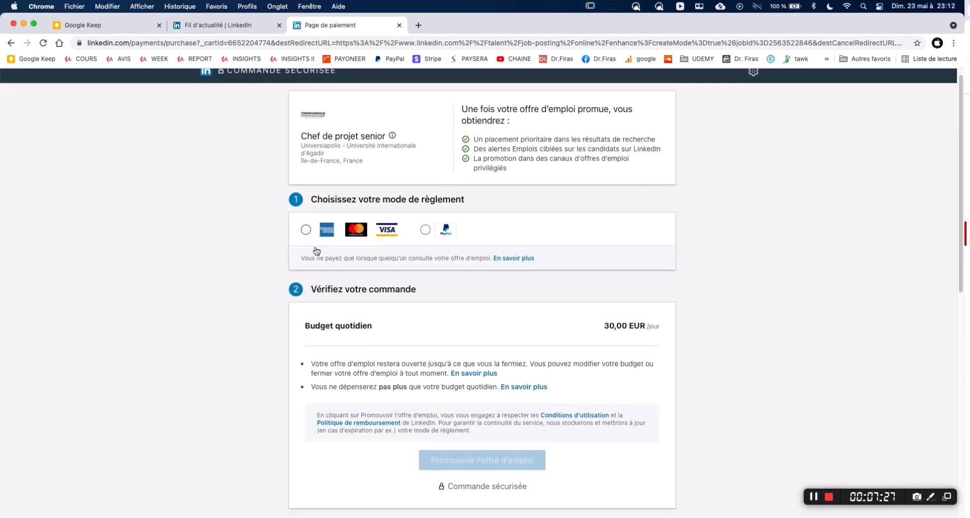
pyautogui.moveTo(350, 161); pyautogui.dragTo(632, 264)
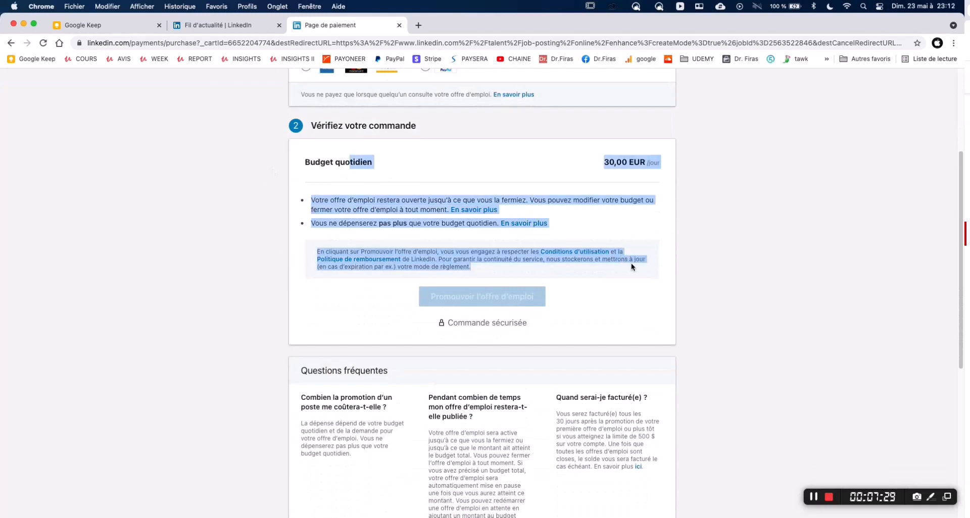
pyautogui.click(680, 258)
pyautogui.scroll(-4, 681, 261)
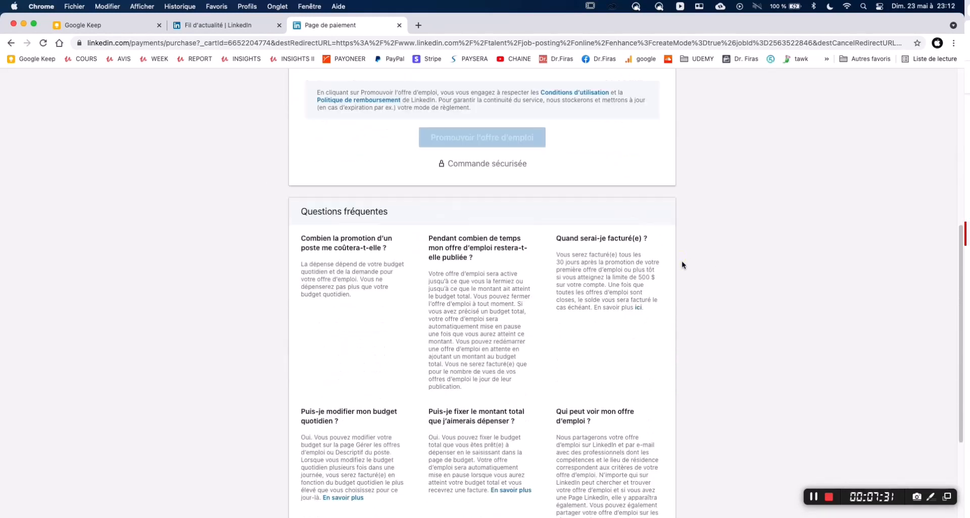
pyautogui.moveTo(319, 219); pyautogui.dragTo(416, 225)
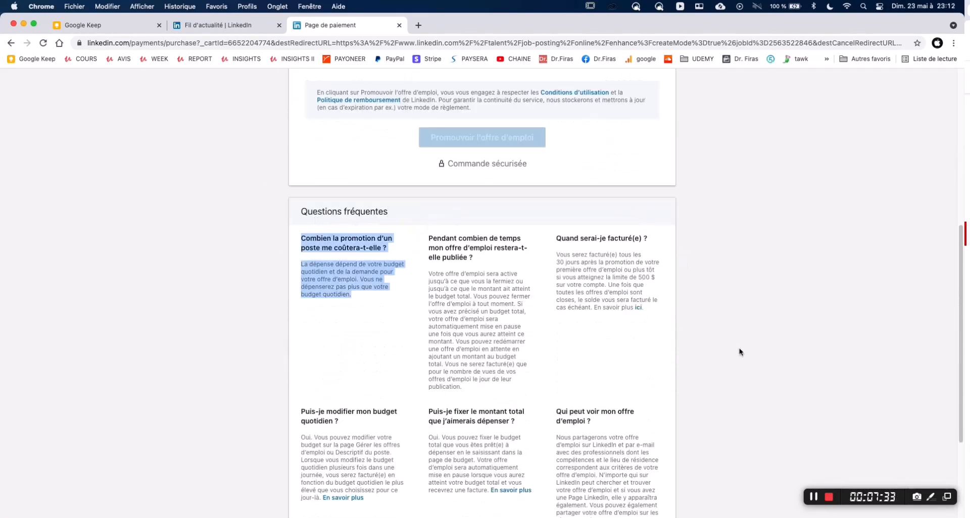
pyautogui.scroll(-5, 757, 322)
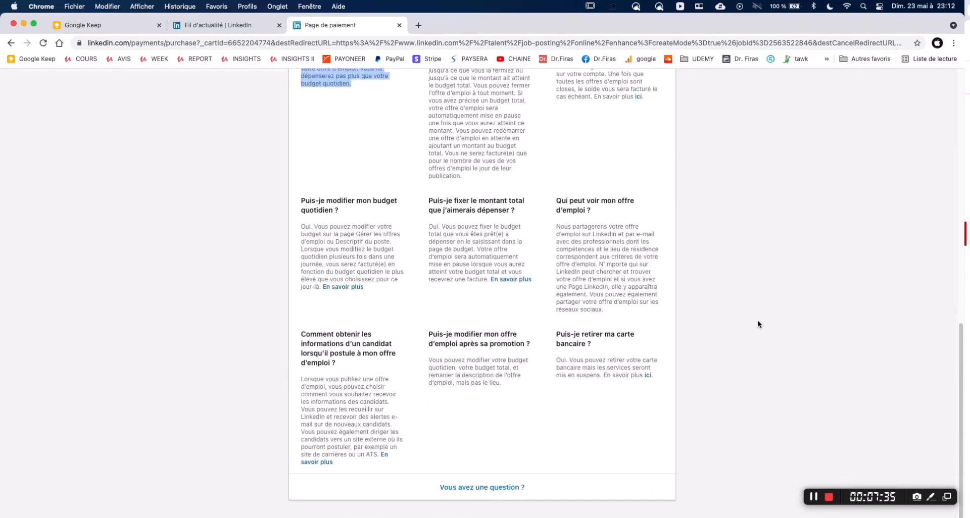
# - Check the payment page's settings options and return to the Fil d'actualité page without paying
pyautogui.scroll(4, 758, 322)
pyautogui.scroll(7, 757, 323)
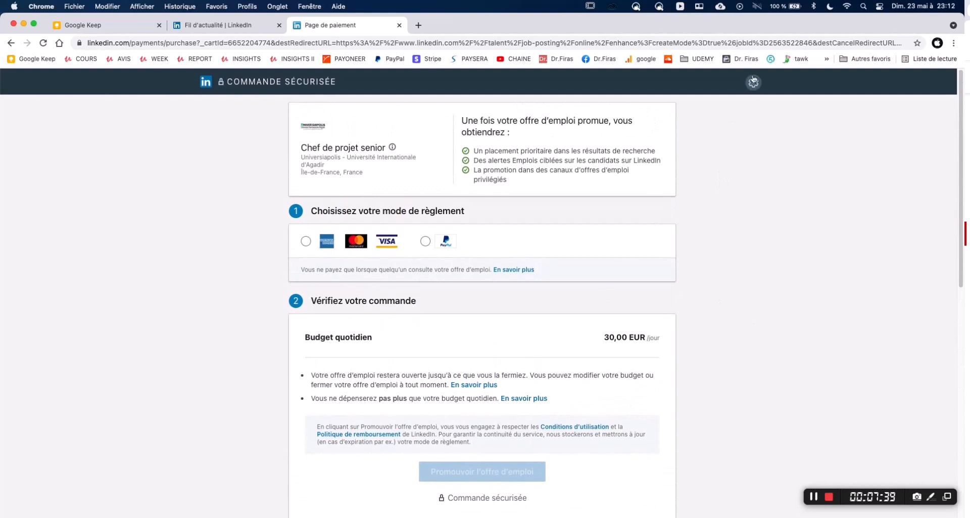
pyautogui.click(753, 80)
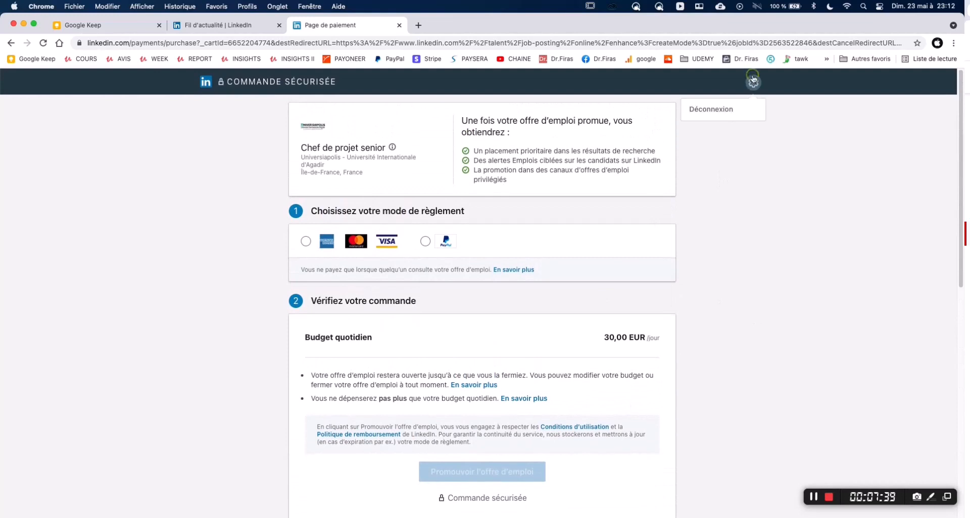
pyautogui.click(204, 26)
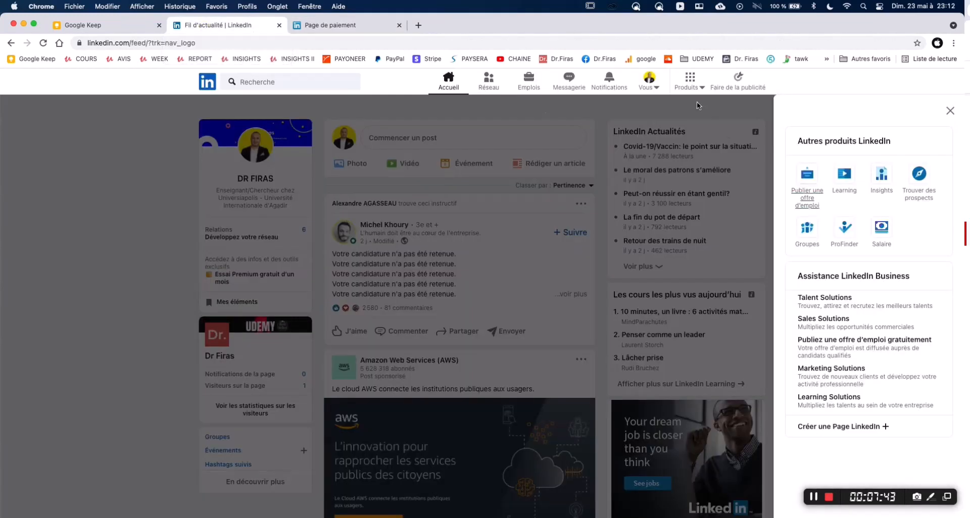
# - Go from the job posting page to the published job offers and open the management page of the Chef de projet senior offer
pyautogui.click(807, 198)
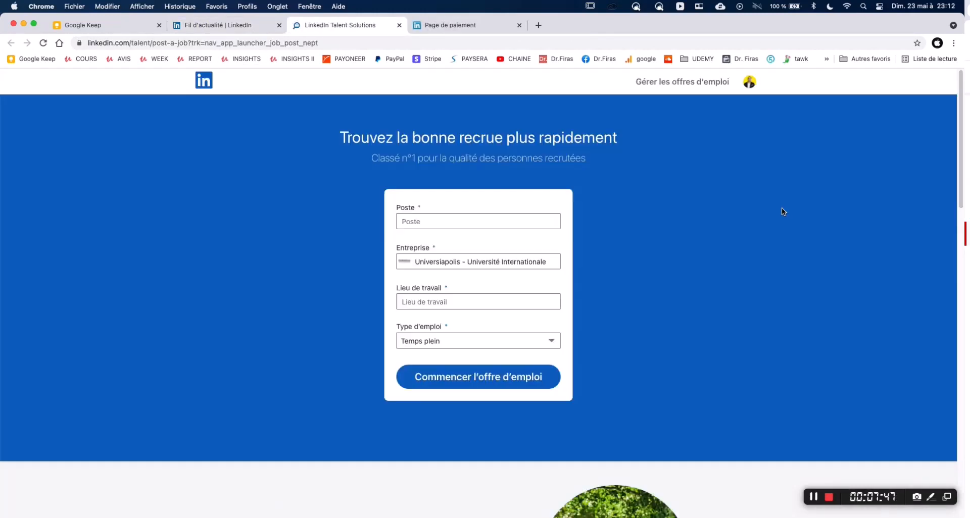
pyautogui.click(657, 85)
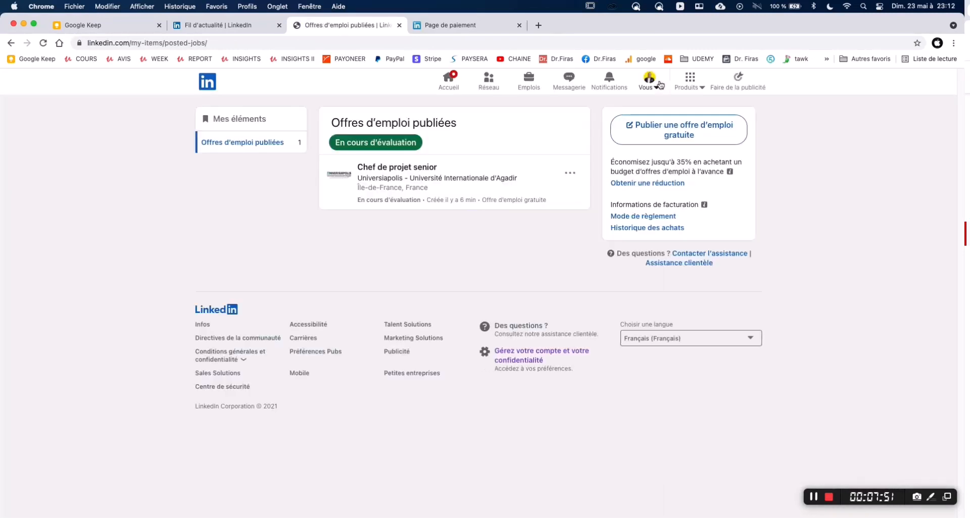
pyautogui.click(275, 147)
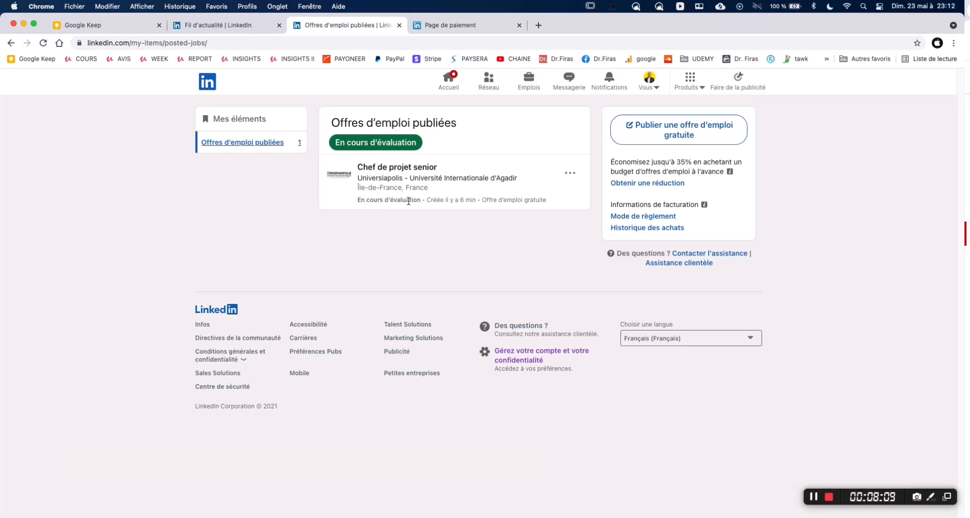
pyautogui.click(572, 174)
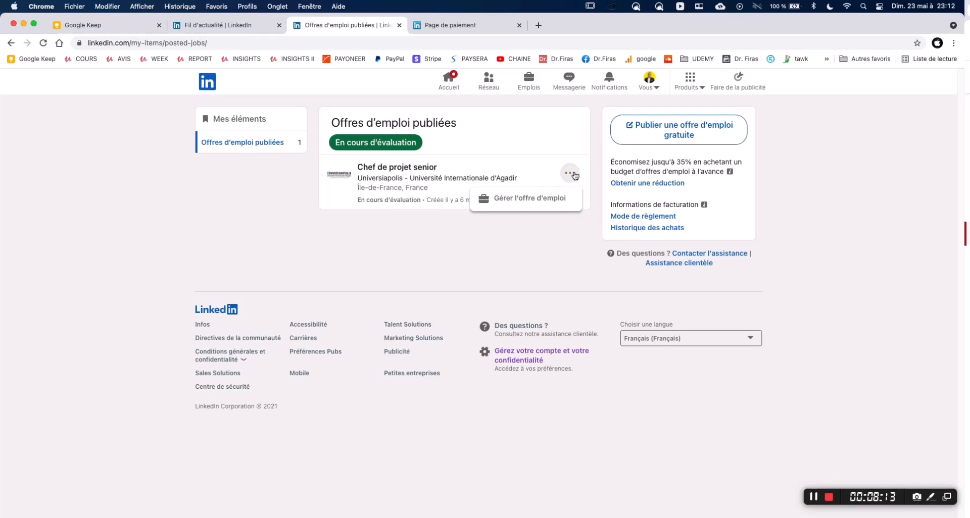
pyautogui.click(541, 201)
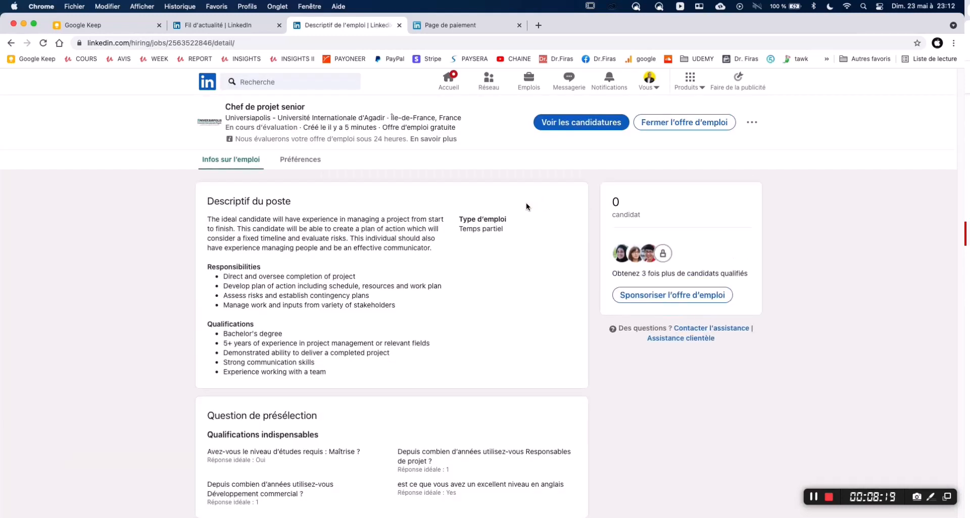
# - Review the Chef de projet senior offer's Préférences, covering the candidate rating automations, rejection e-mails and the rejection e-mail preview
pyautogui.click(297, 168)
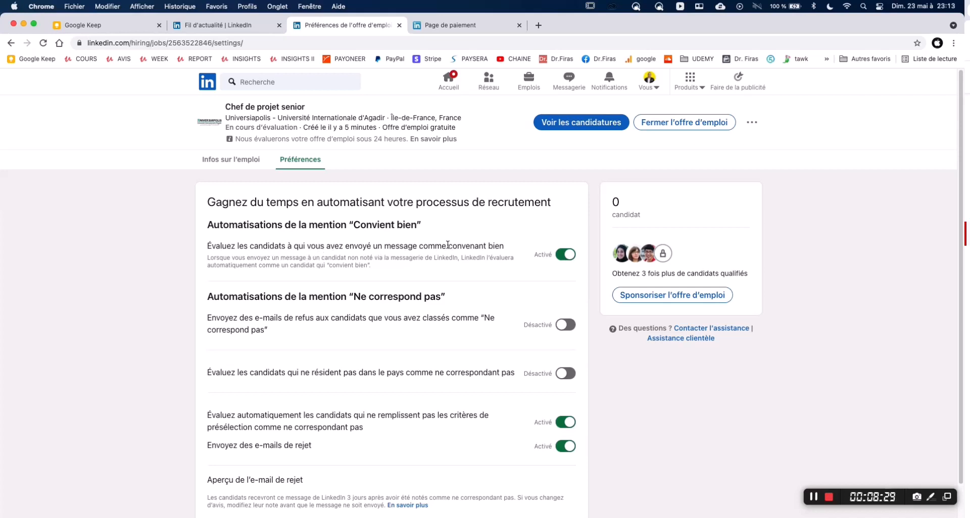
pyautogui.scroll(-3, 510, 248)
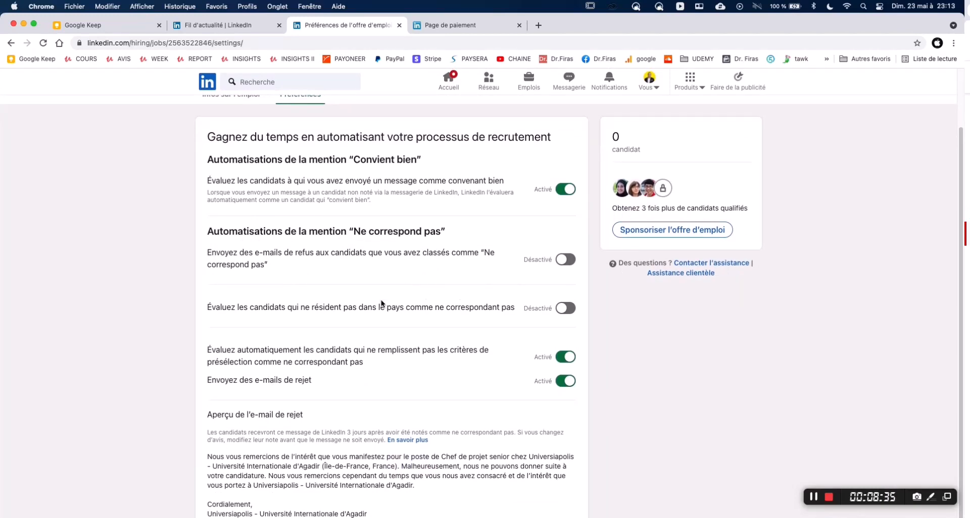
pyautogui.moveTo(208, 380); pyautogui.dragTo(323, 393)
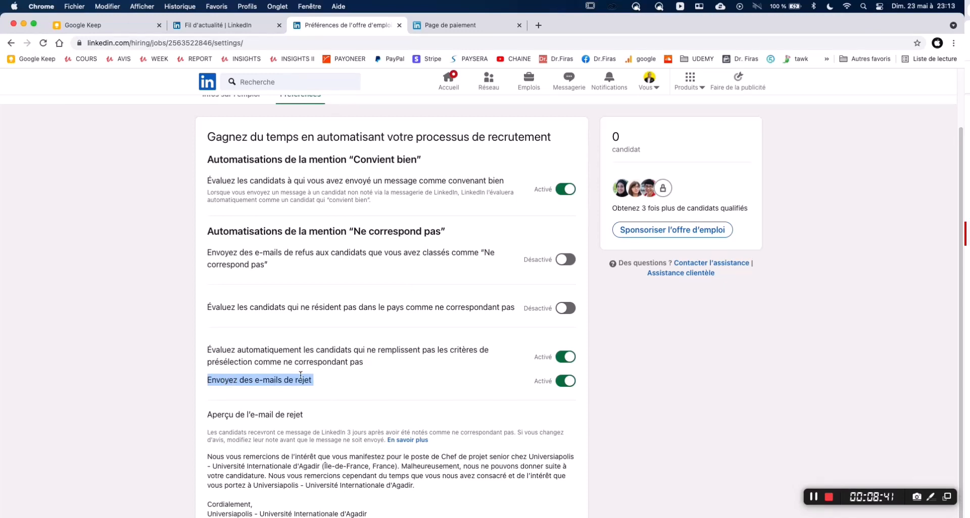
pyautogui.click(672, 356)
# - View the sponsoring options for the Chef de projet senior offer and return to the Offres d'emploi publiées list
pyautogui.click(674, 230)
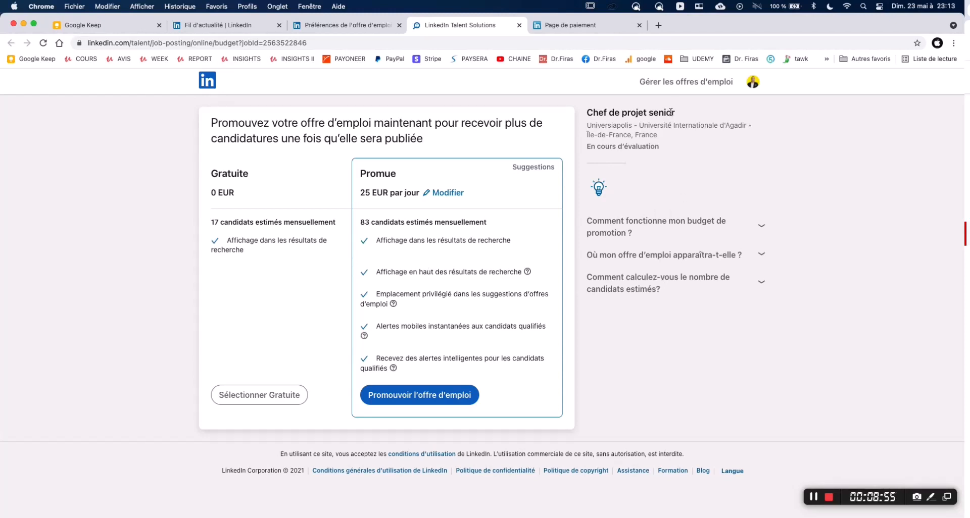
pyautogui.click(684, 84)
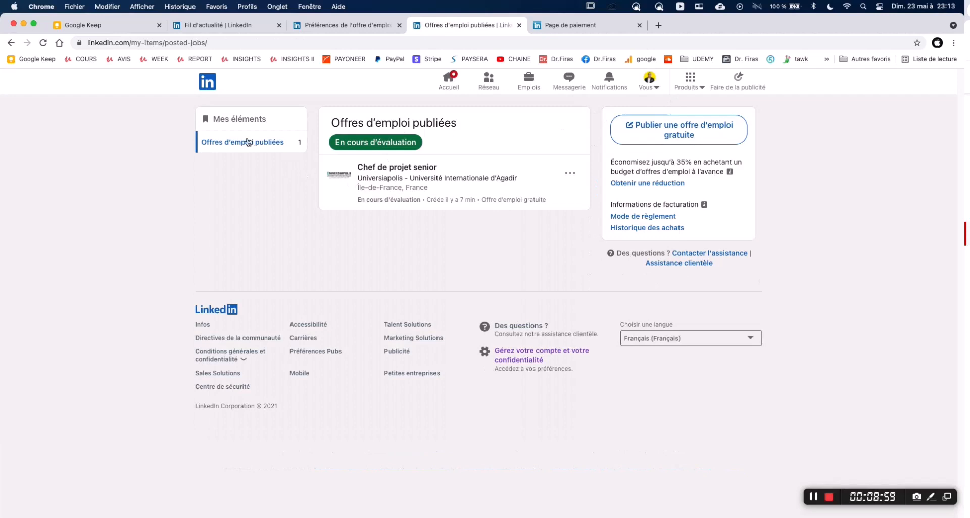
pyautogui.click(248, 143)
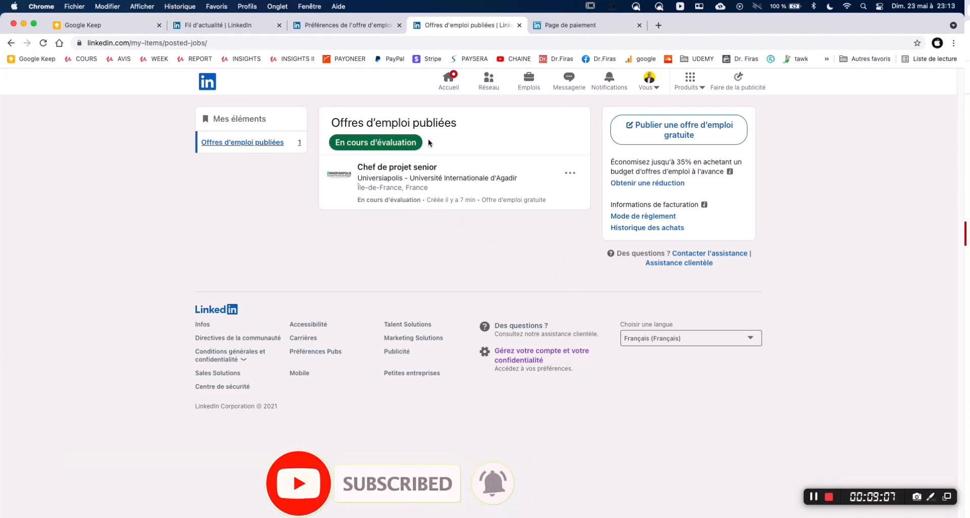
# - Open the Chef de projet senior offer's applications page past the LinkedIn Jobs welcome message, and choose to view all job offers
pyautogui.click(383, 169)
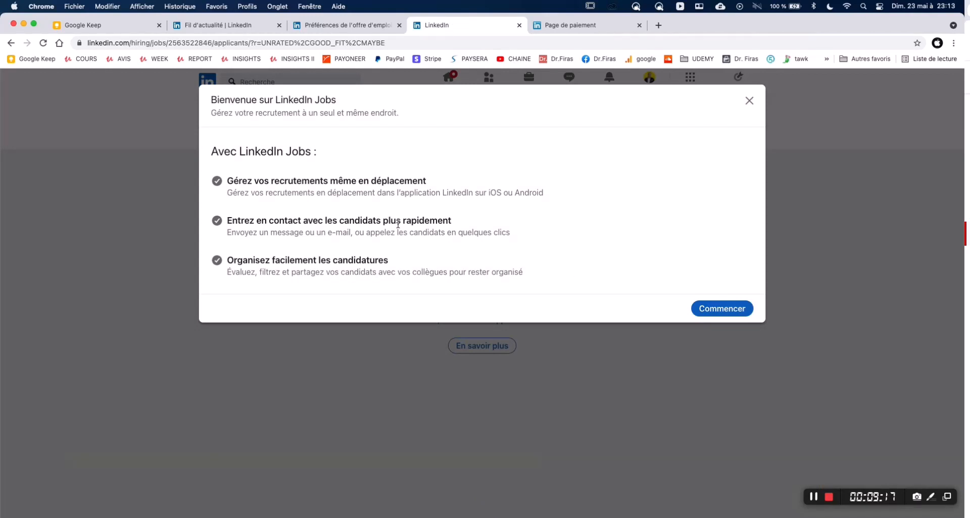
pyautogui.click(702, 306)
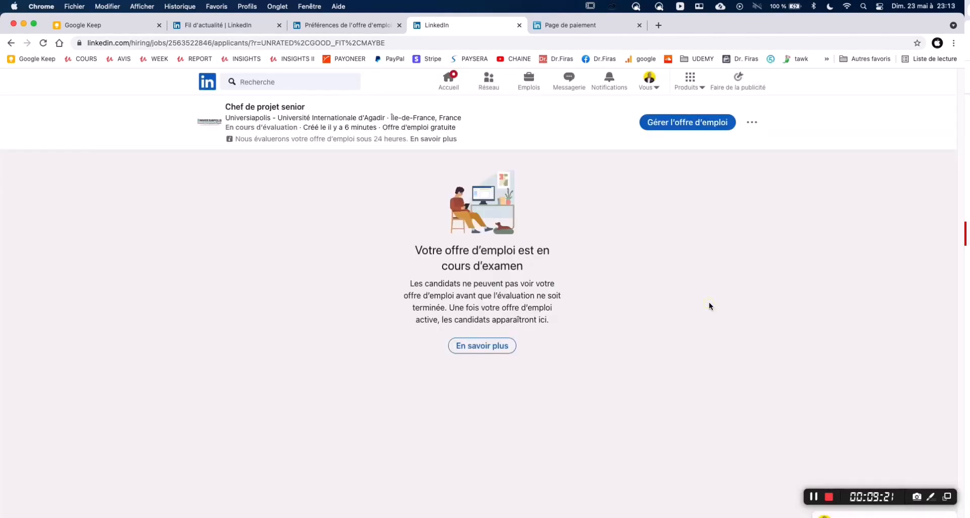
pyautogui.click(754, 129)
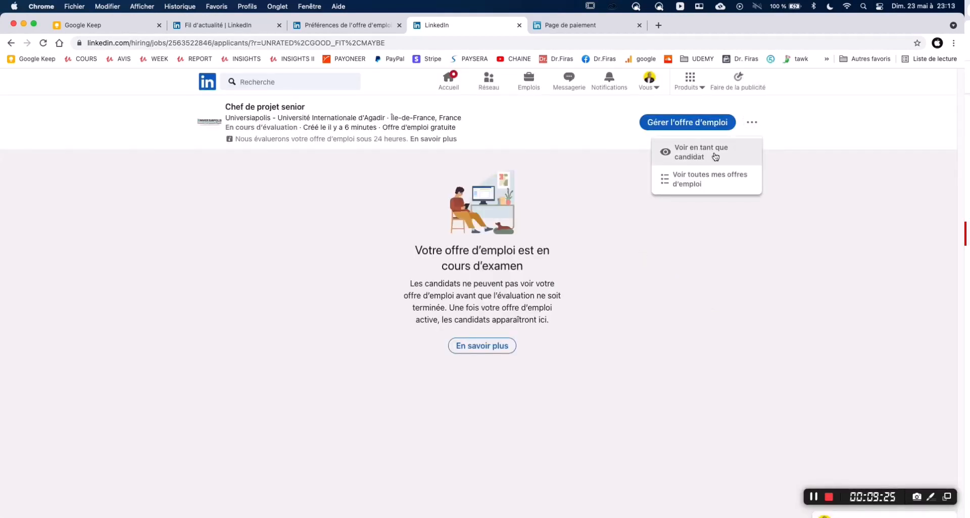
pyautogui.click(691, 183)
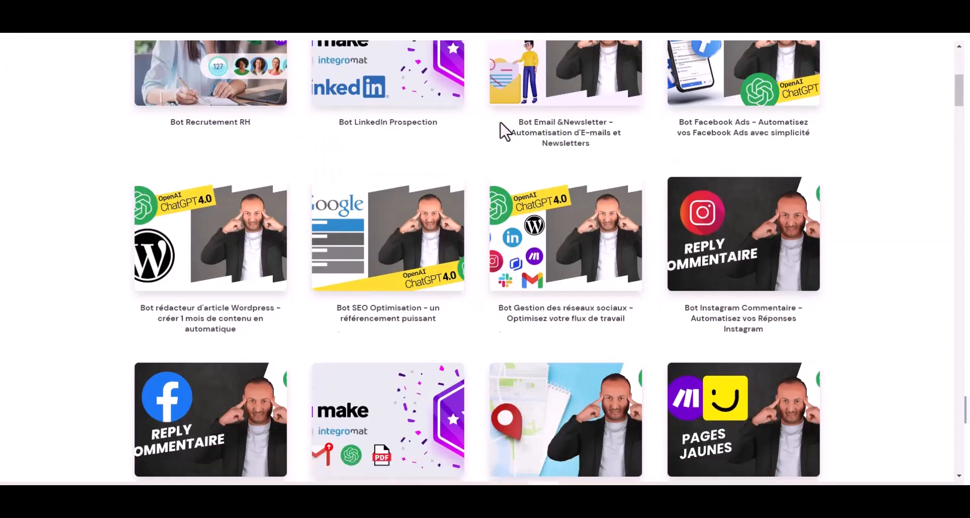
# - On the formation.dr-firas.vip training site, browse the whole Les Cours catalogue and return to its beginning
pyautogui.scroll(-10, 502, 131)
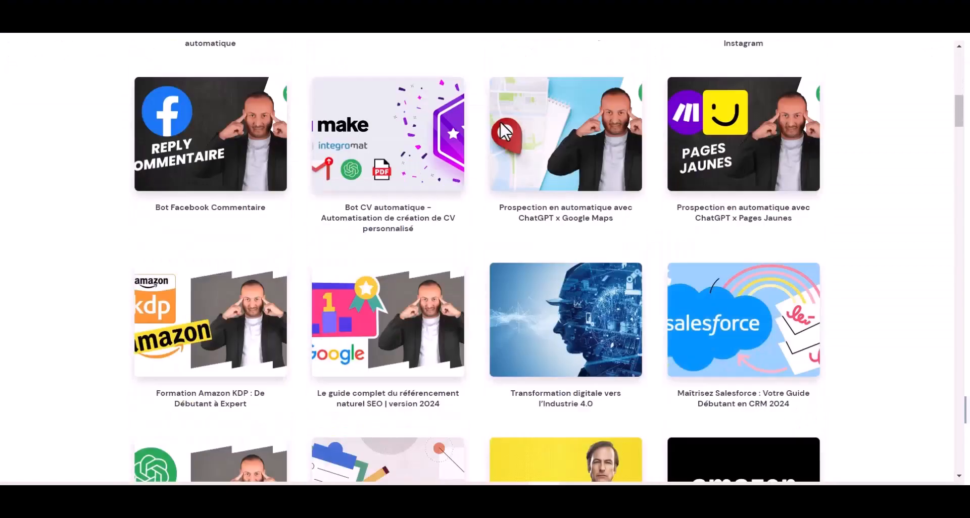
pyautogui.scroll(-18, 501, 123)
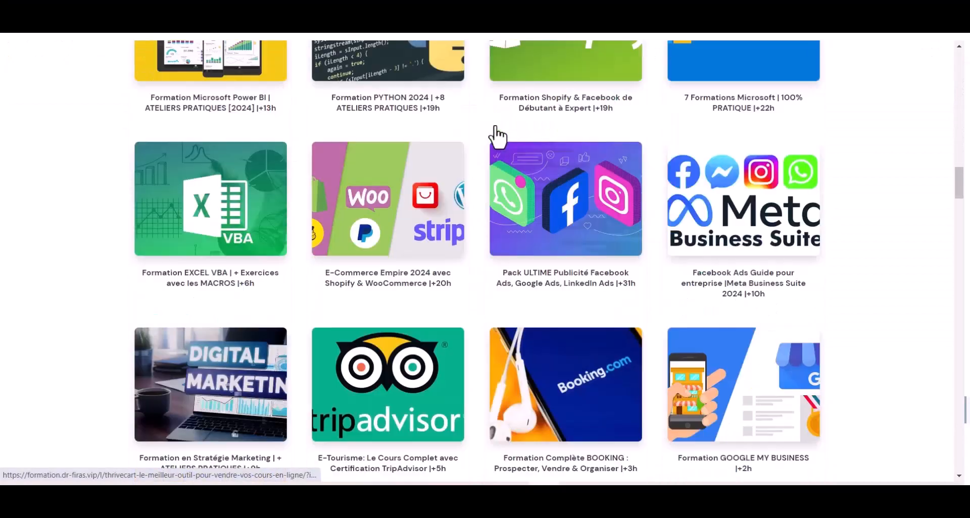
pyautogui.scroll(-15, 498, 135)
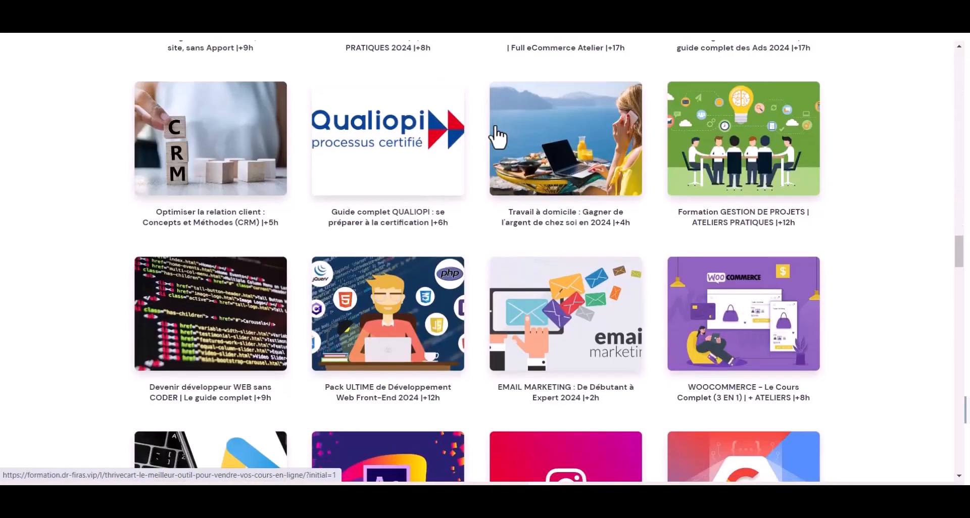
pyautogui.scroll(-20, 498, 136)
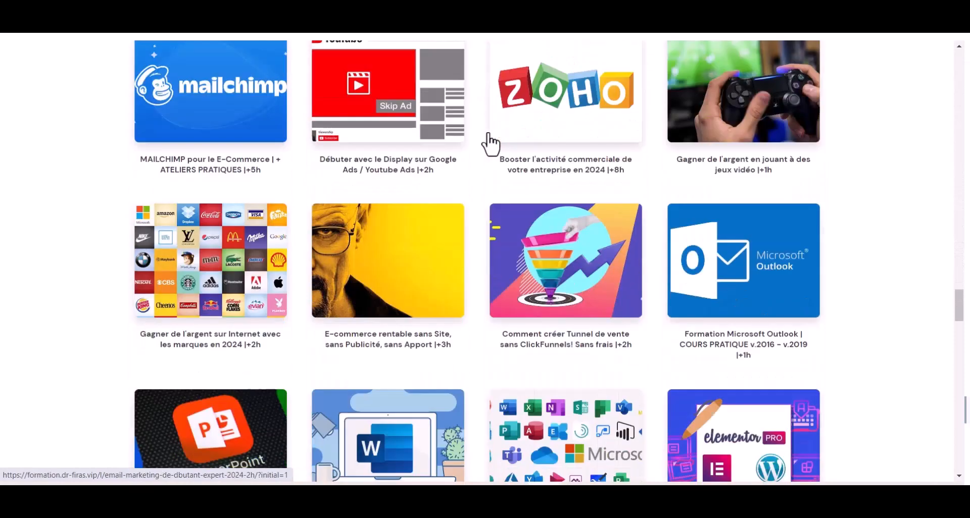
pyautogui.scroll(-20, 490, 145)
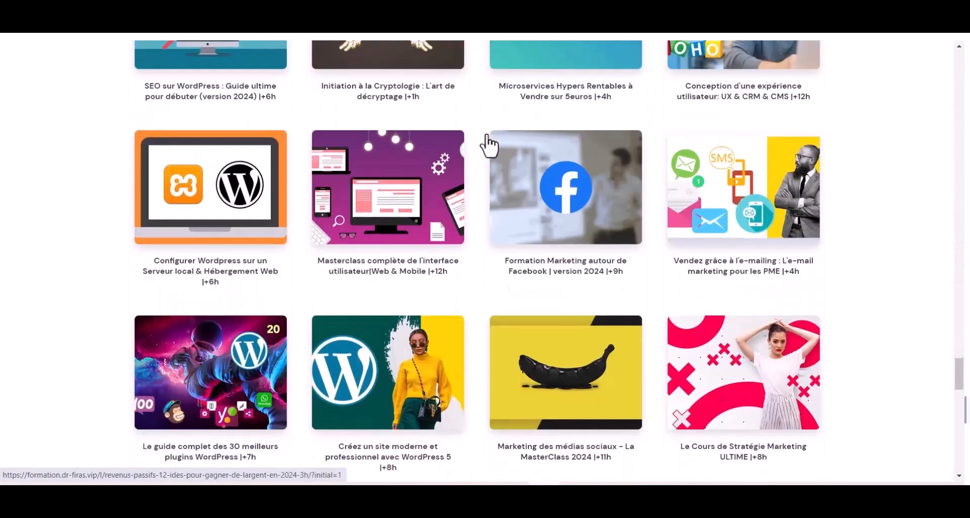
pyautogui.scroll(-18, 489, 146)
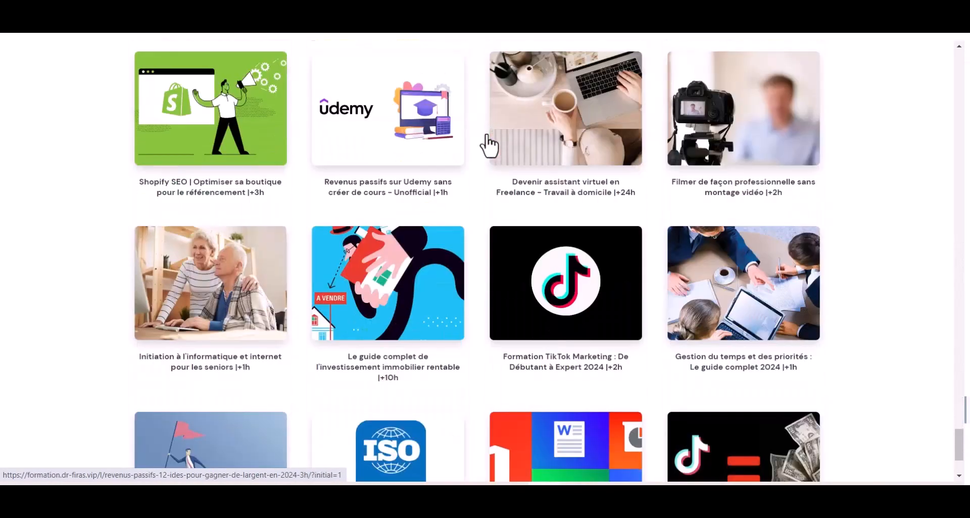
pyautogui.scroll(10, 485, 167)
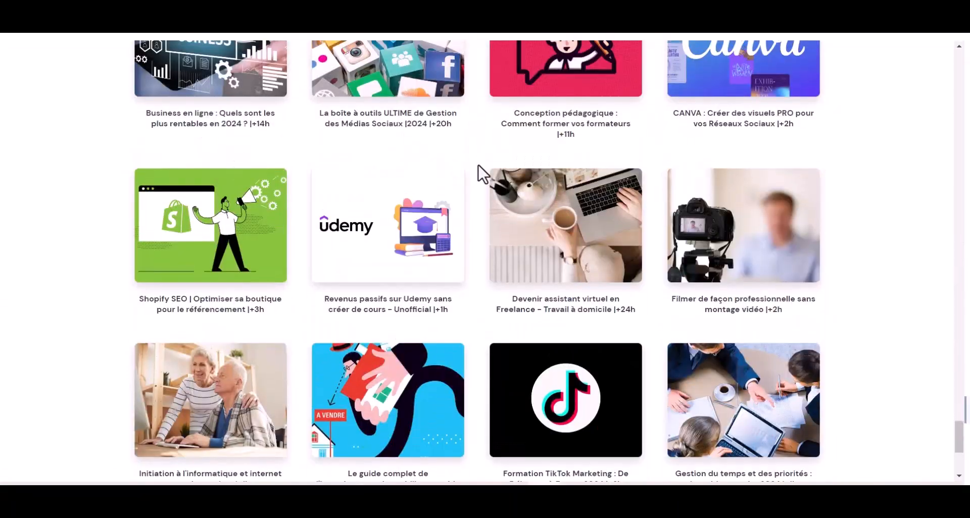
pyautogui.scroll(15, 485, 173)
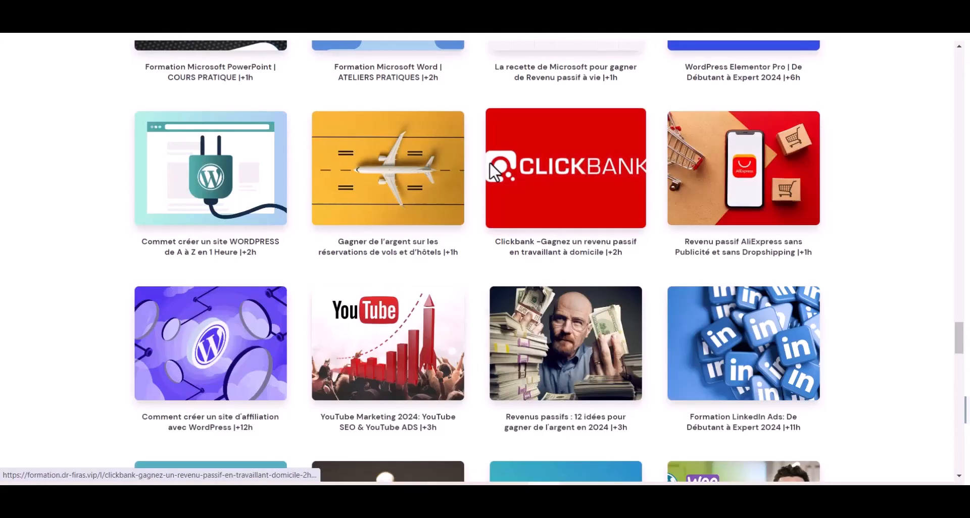
pyautogui.scroll(15, 493, 174)
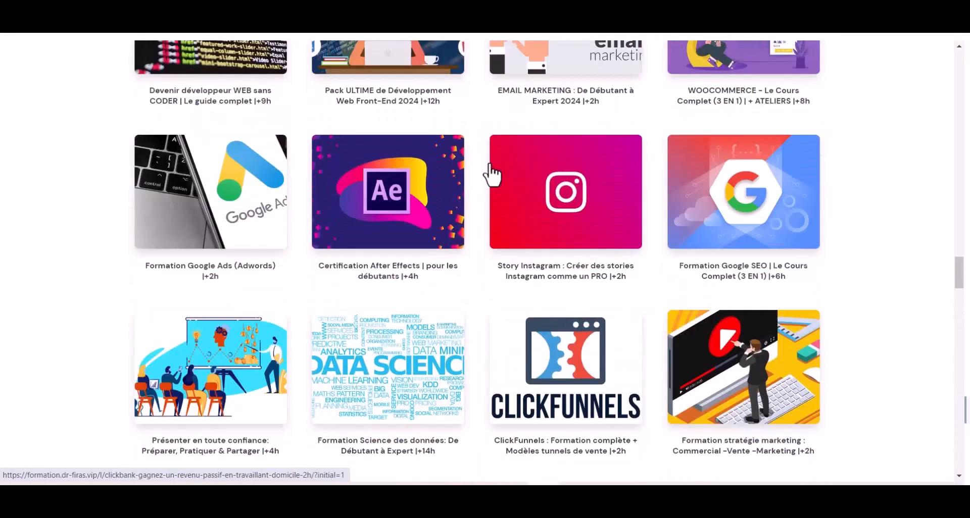
pyautogui.scroll(15, 493, 175)
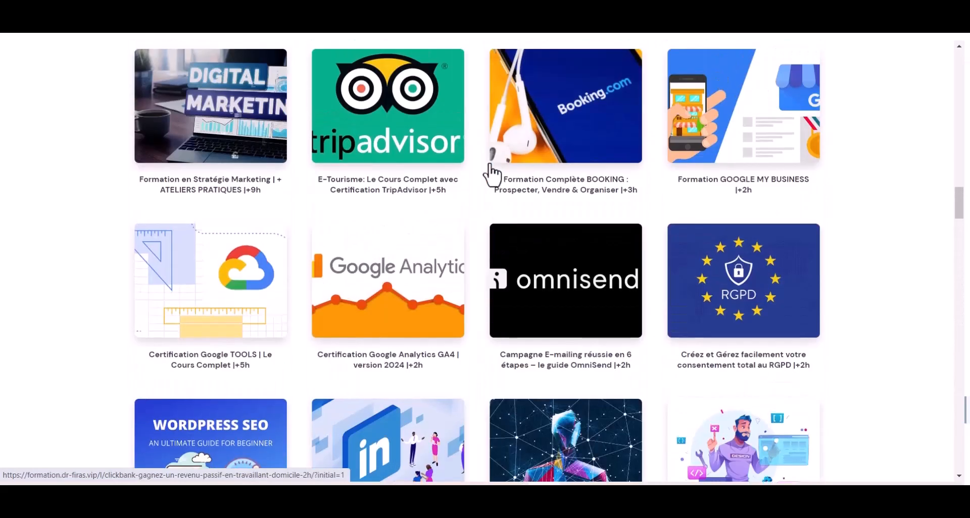
pyautogui.scroll(15, 487, 185)
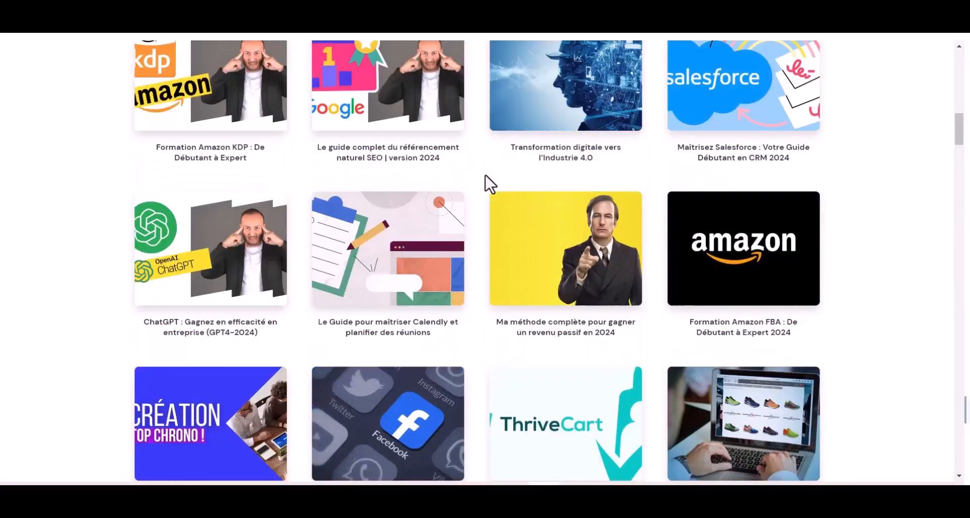
pyautogui.scroll(1, 489, 184)
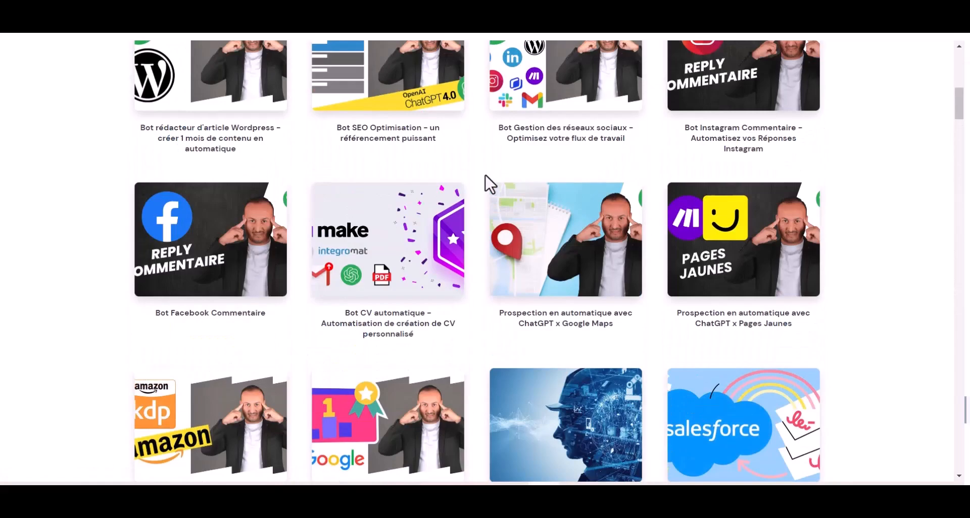
pyautogui.scroll(5, 489, 184)
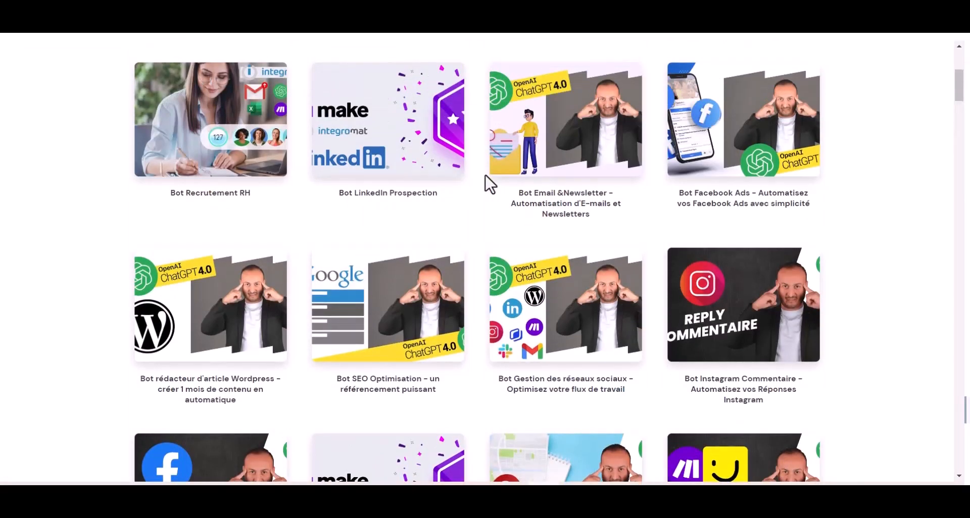
pyautogui.scroll(5, 489, 184)
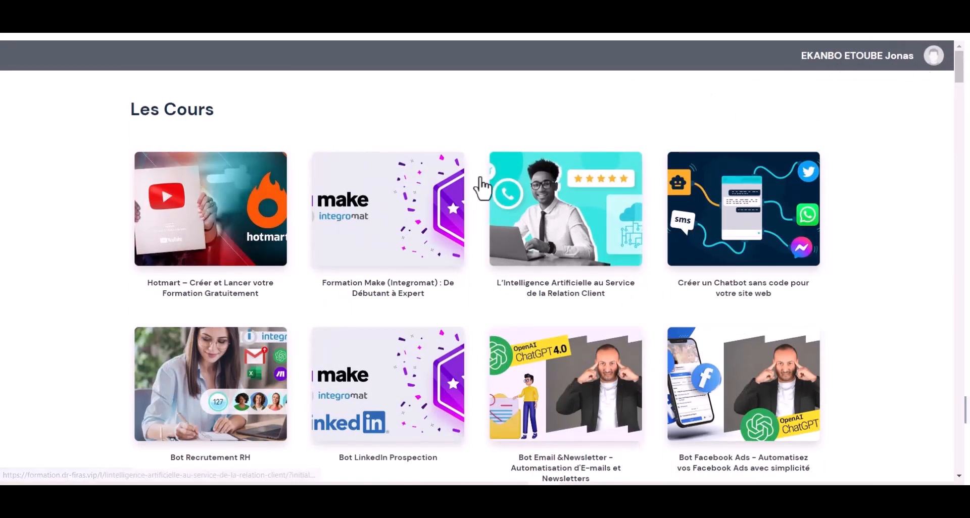
pyautogui.scroll(-3, 448, 234)
pyautogui.scroll(3, 451, 243)
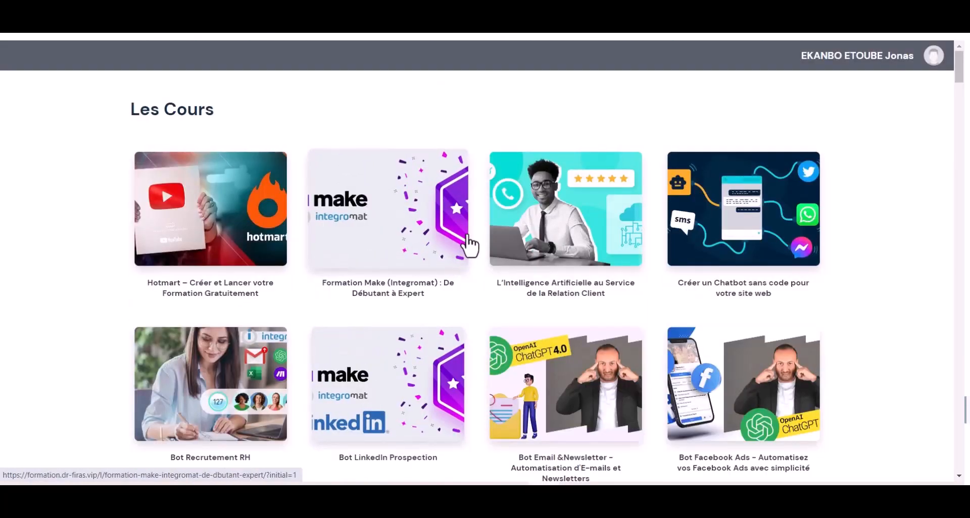